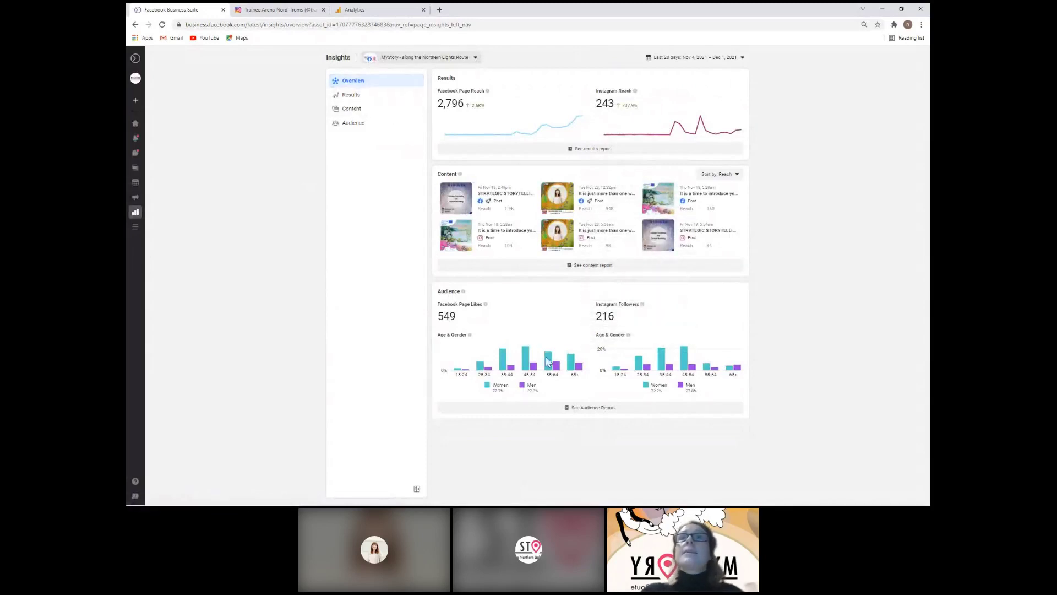
Step: Open the full audience report and review the age, gender, top cities and top countries for Facebook and Instagram
click(588, 408)
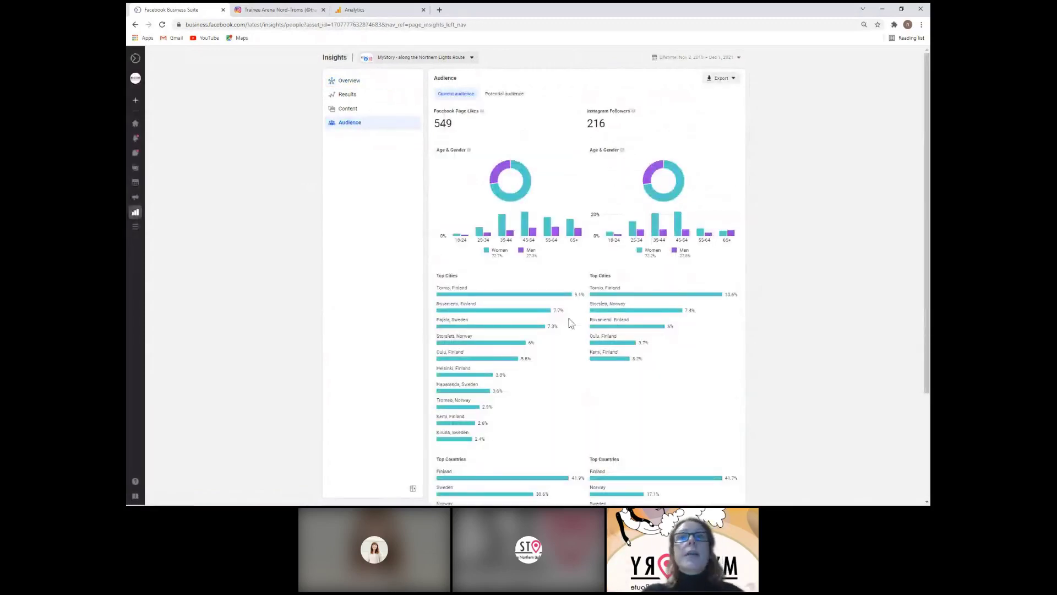
scroll(586, 423, down, 2)
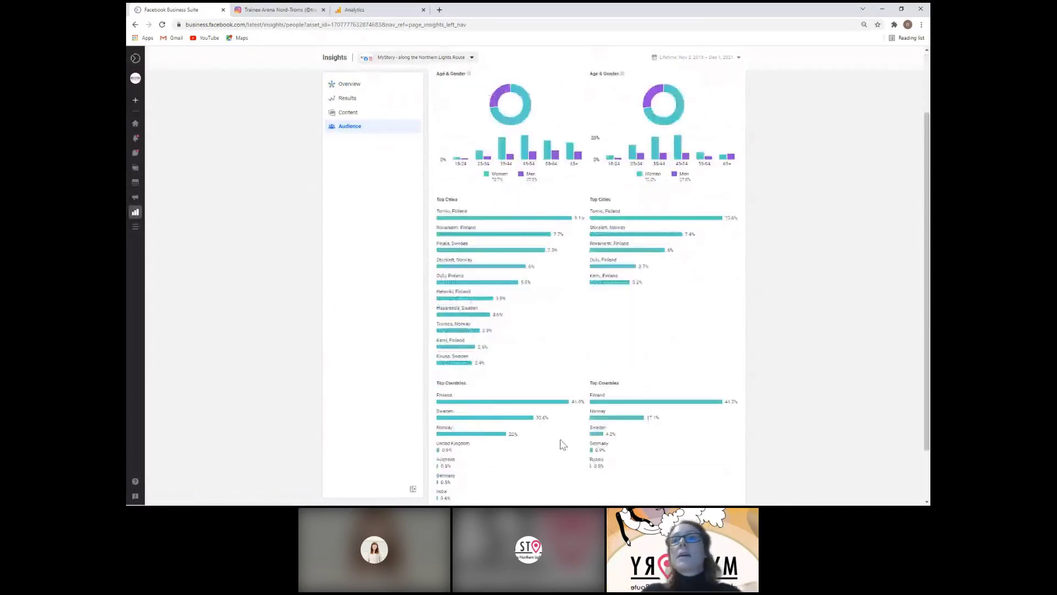
scroll(666, 439, up, 3)
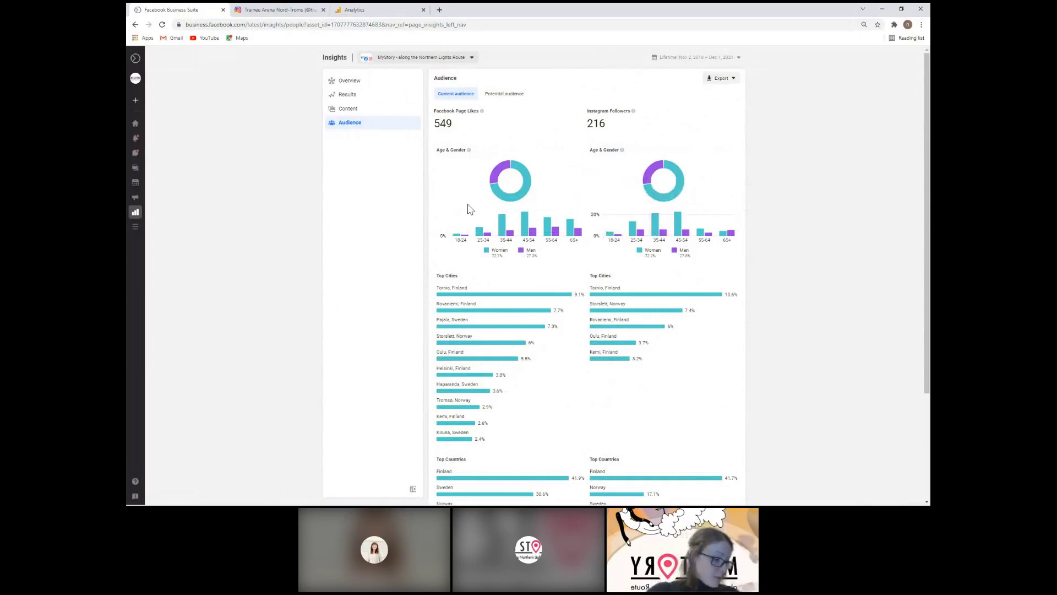
Step: Switch between the Content and Audience reports, and review the reach, reactions and link clicks of the recent posts
click(347, 109)
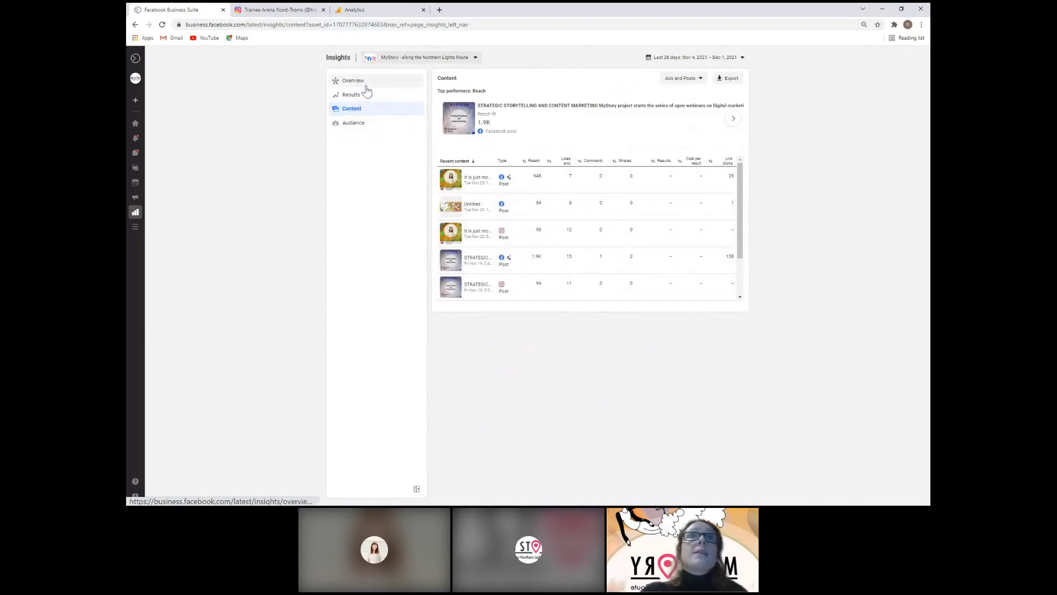
click(368, 124)
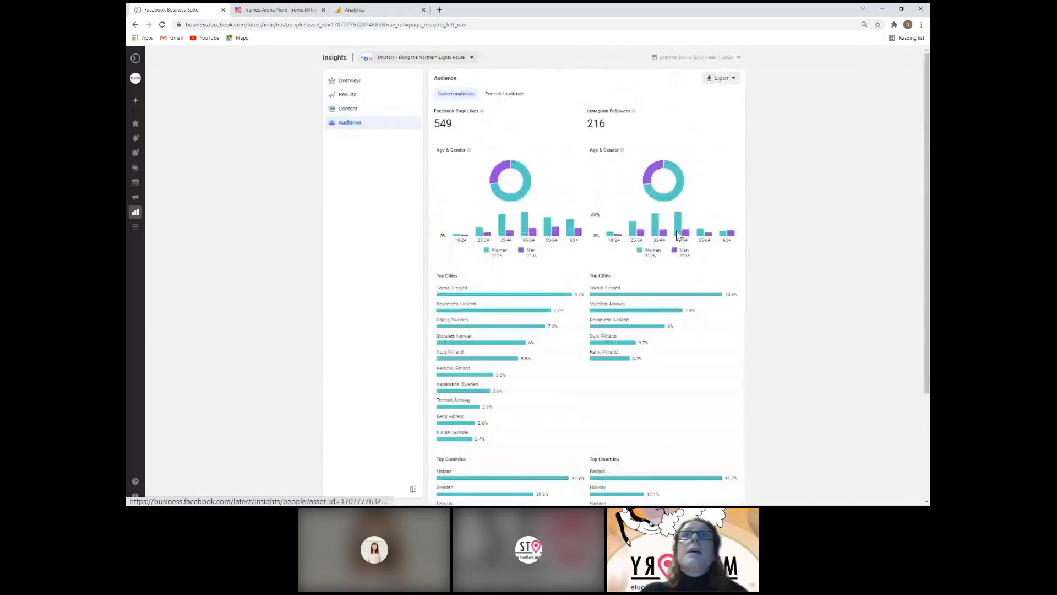
click(344, 108)
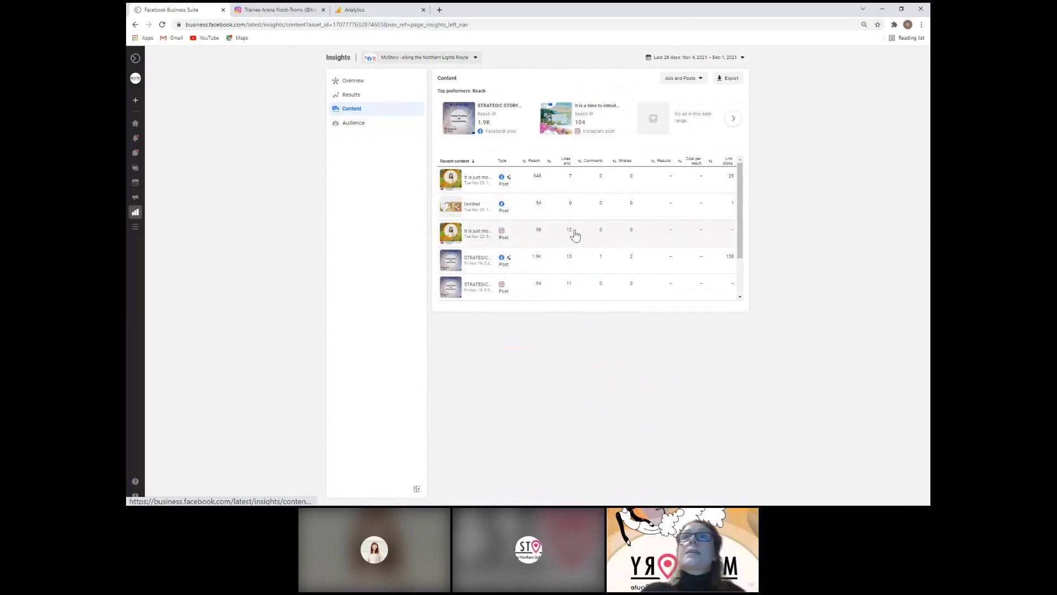
scroll(603, 232, down, 1)
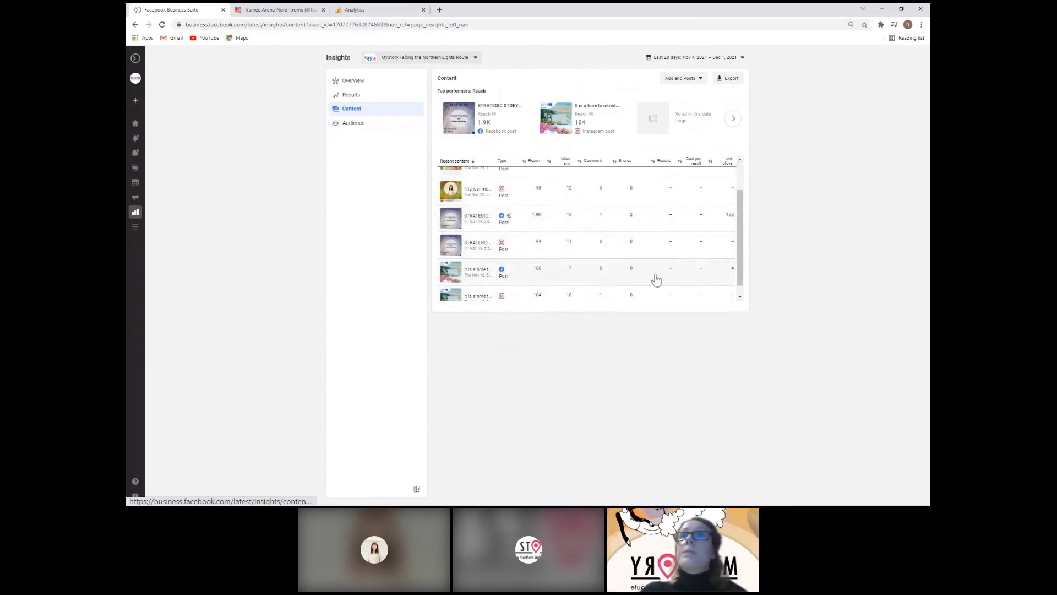
scroll(657, 280, up, 2)
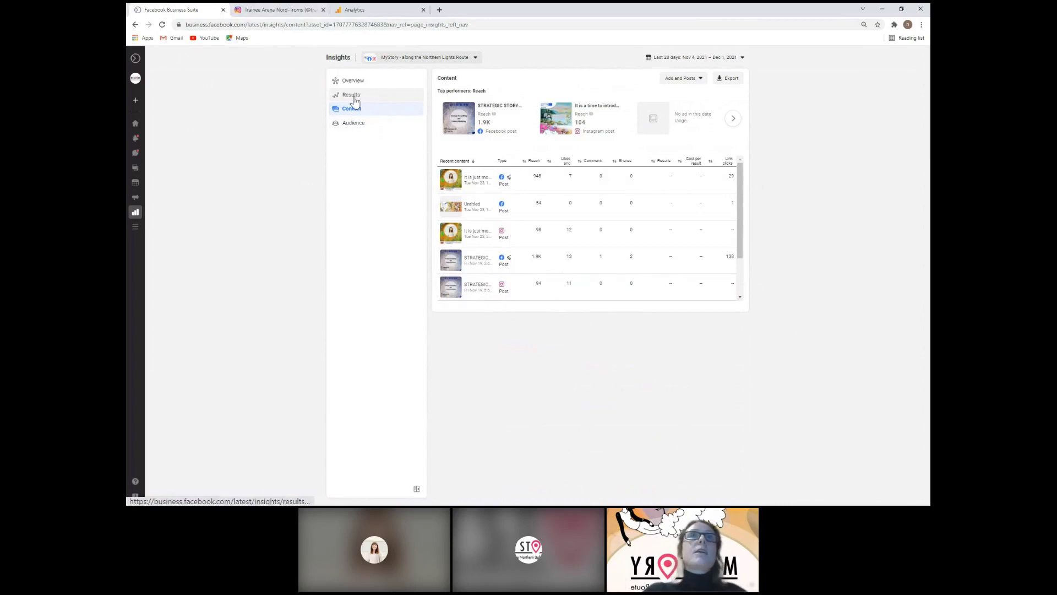
Step: Open the Audiences tool in Ads Manager from the full tool list and start creating a saved audience
mouse_move(134, 106)
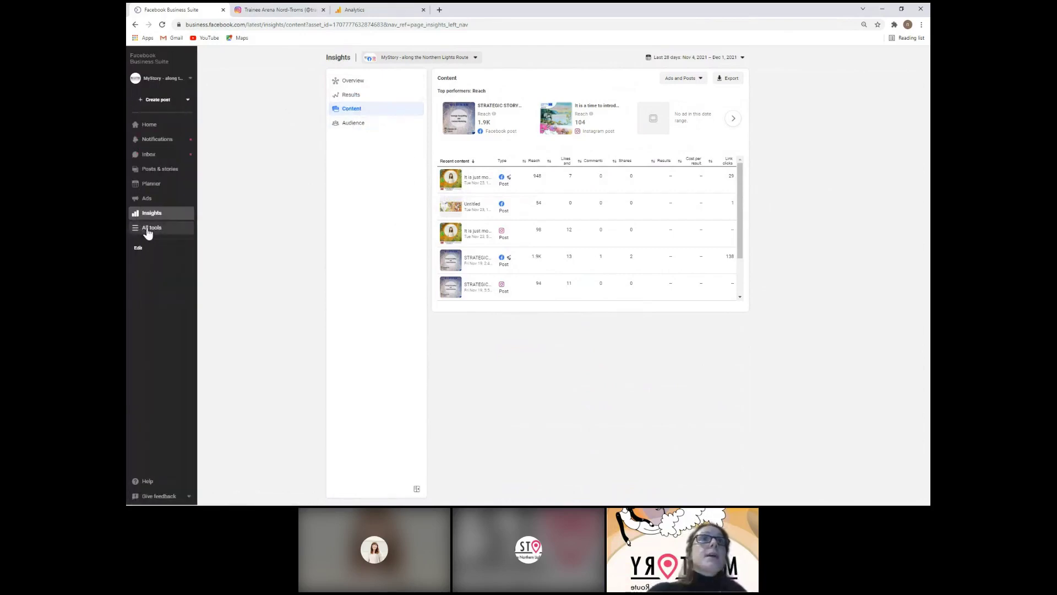
click(148, 229)
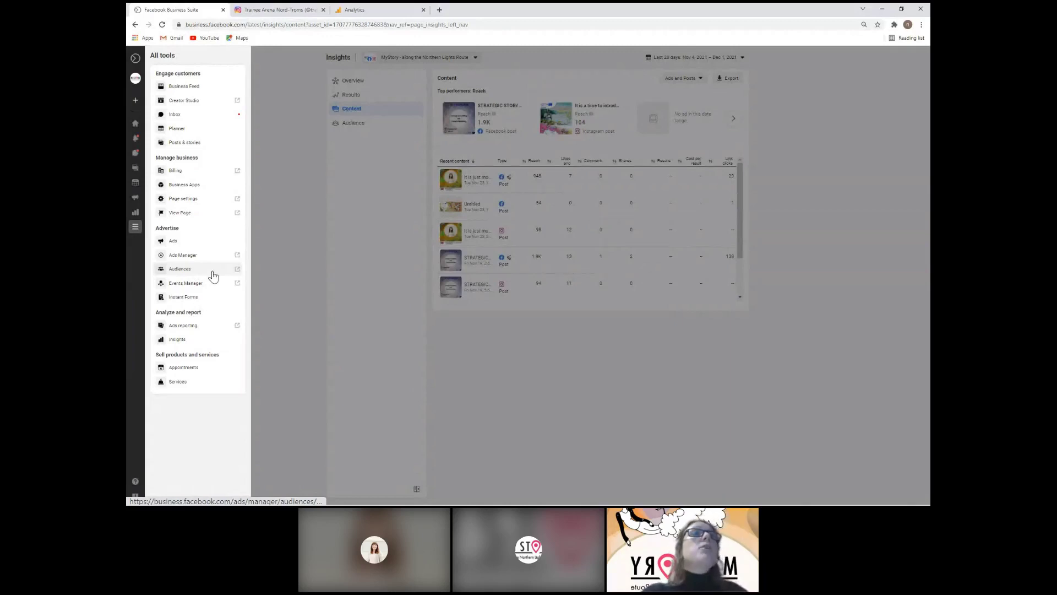
click(181, 269)
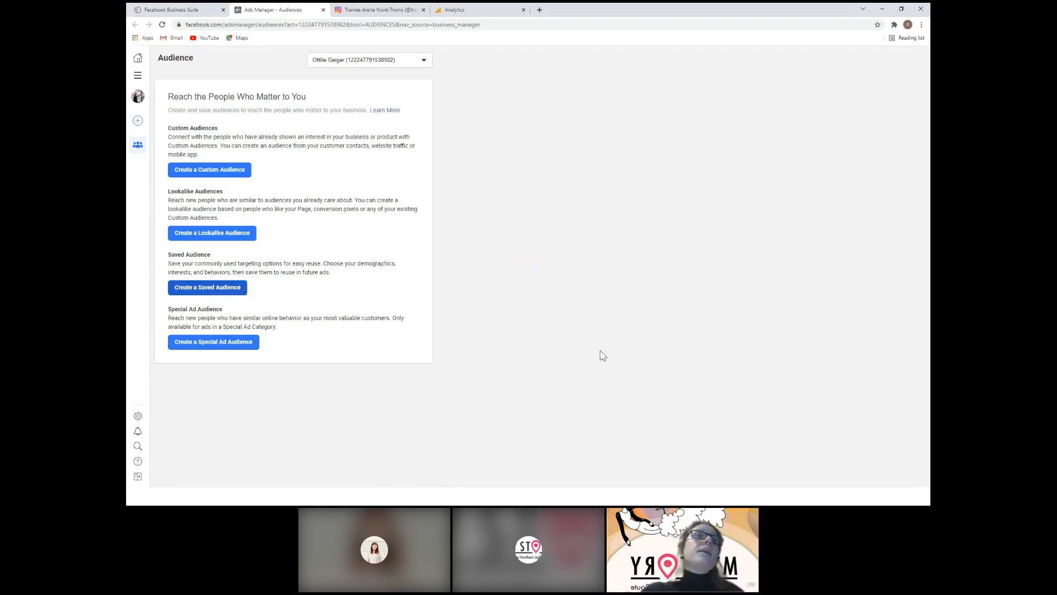
click(228, 289)
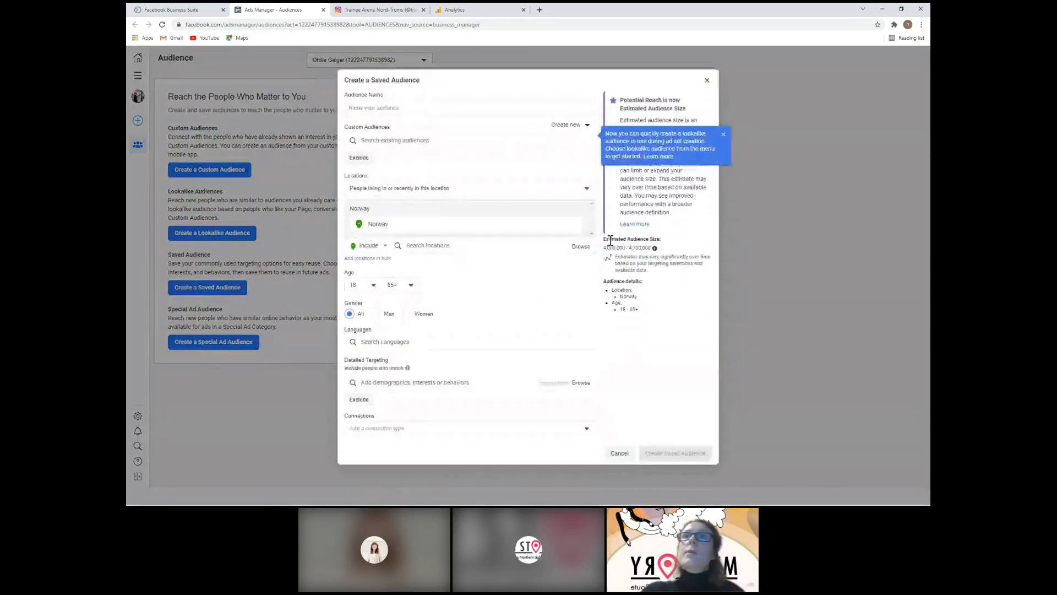
Step: Dismiss the lookalike audience tip, point out the estimated audience size, and remove Norway from the saved audience's locations
click(723, 134)
drag(603, 238, 670, 241)
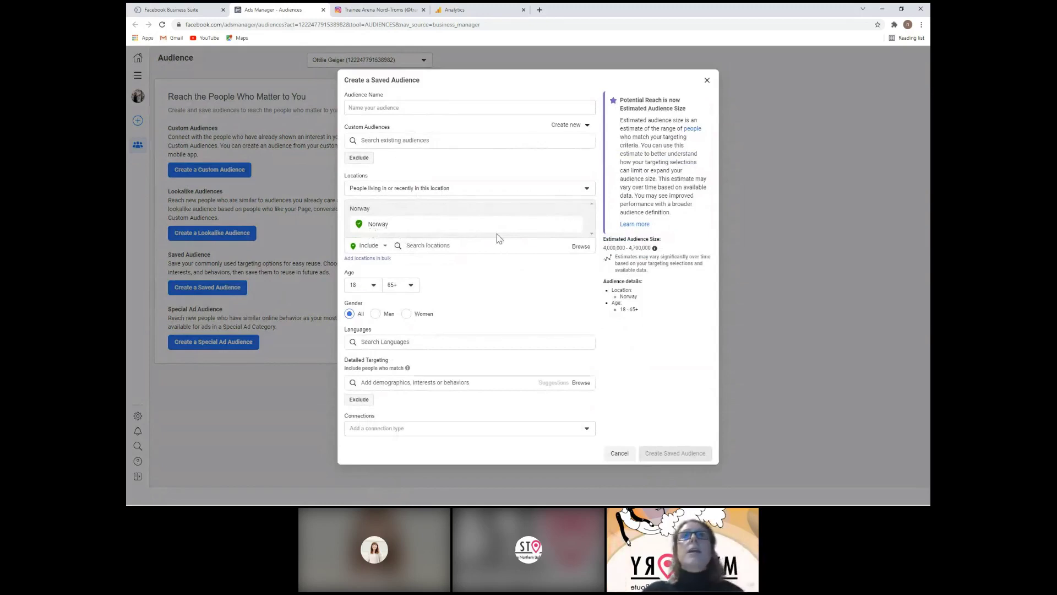
click(574, 226)
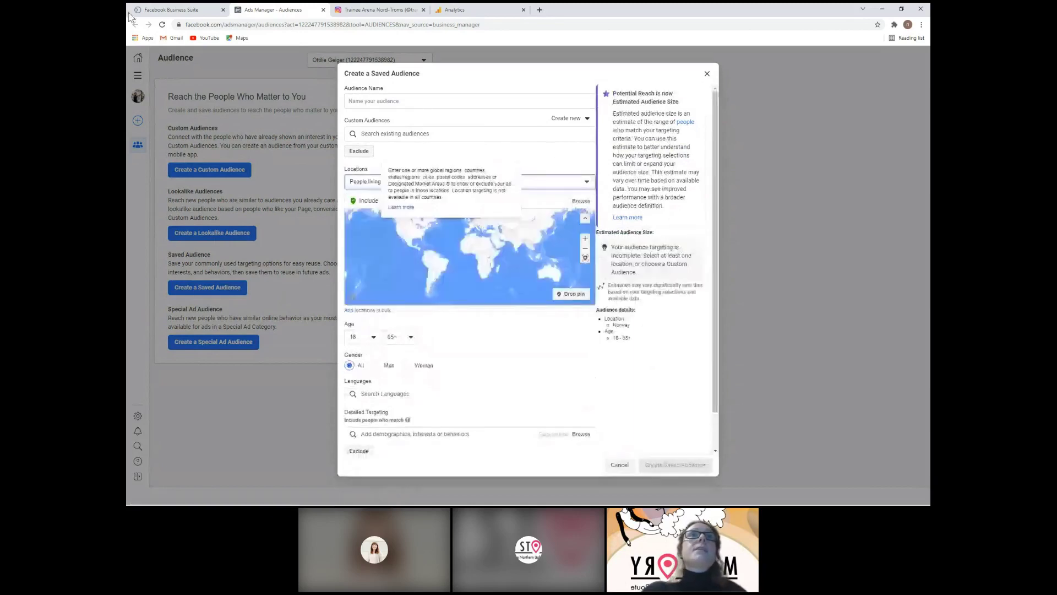
Step: Return to Facebook Business Suite and examine the top cities and countries in the Insights audience report
click(187, 10)
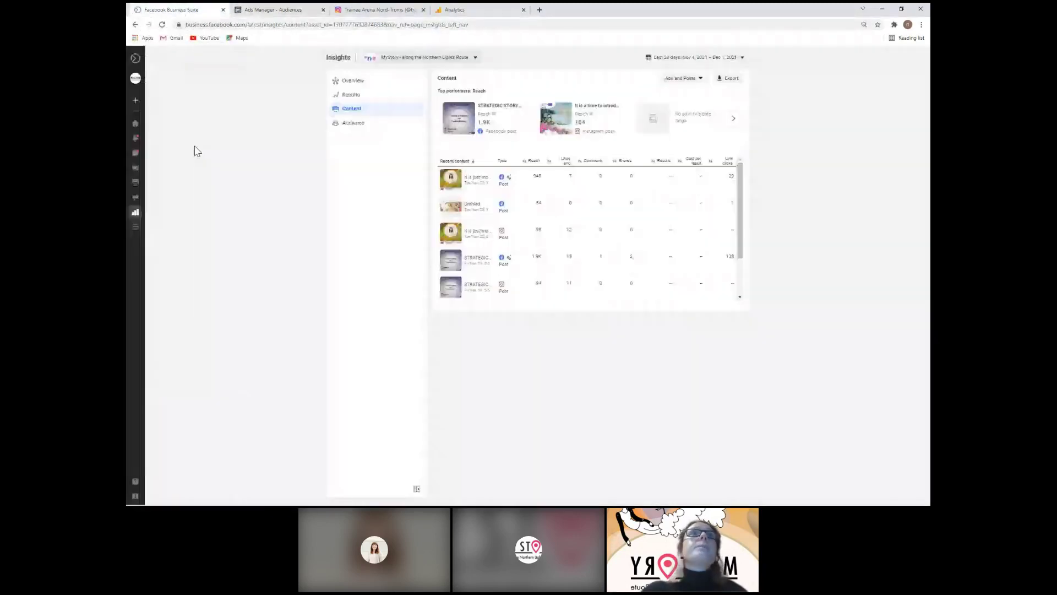
click(347, 96)
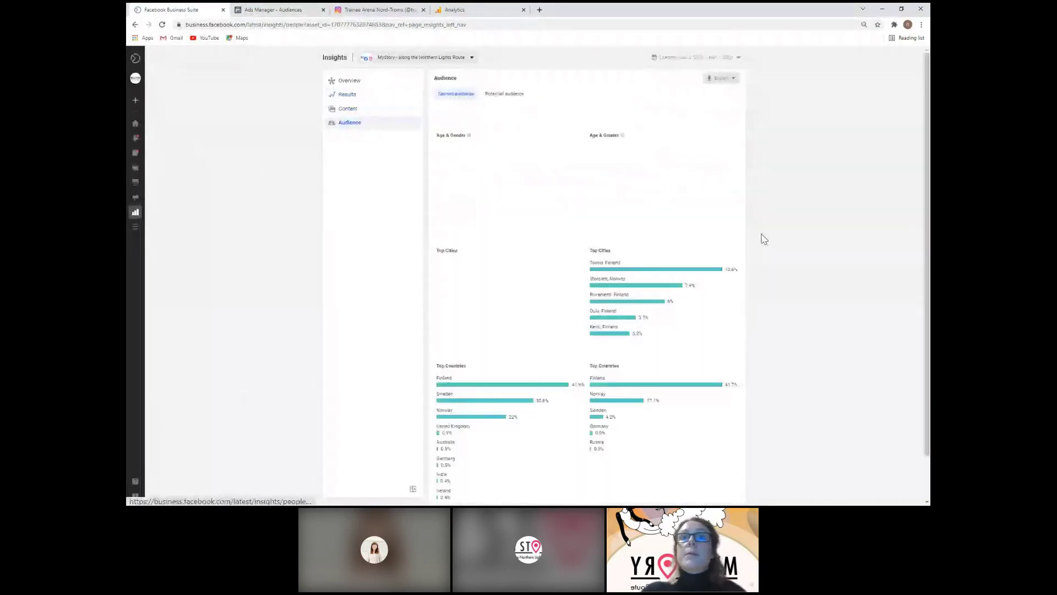
scroll(654, 345, down, 2)
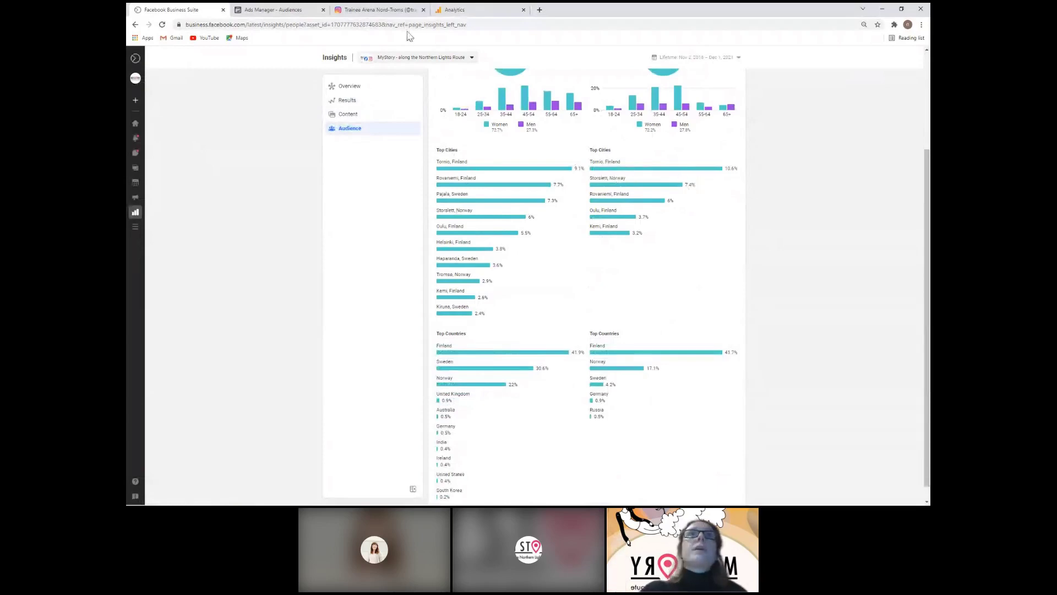
Step: Switch back to Ads Manager and add the city of Tornio, Lapland, Finland as the saved audience's location
click(268, 8)
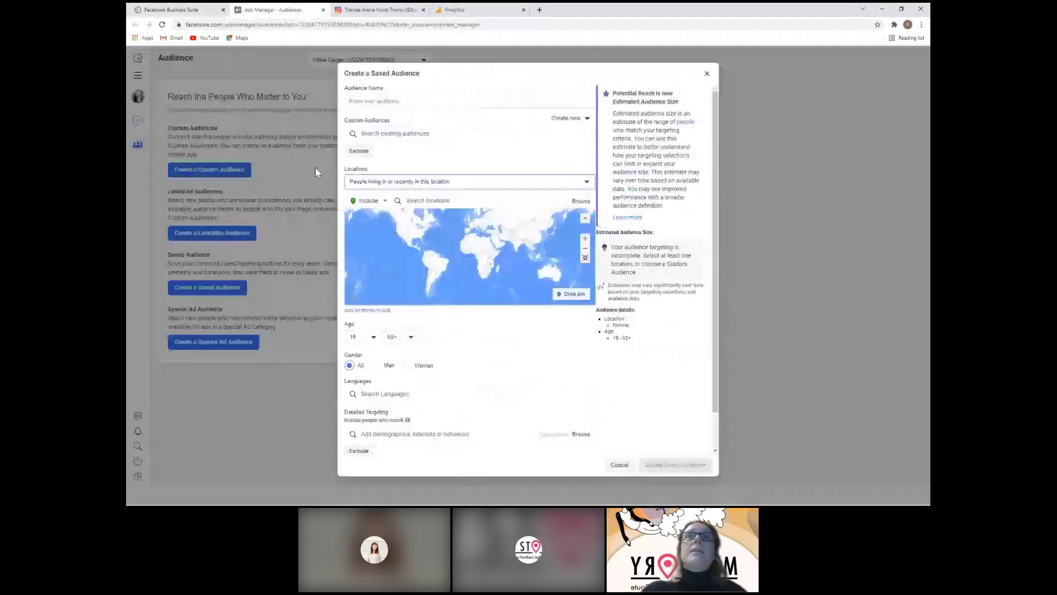
click(392, 182)
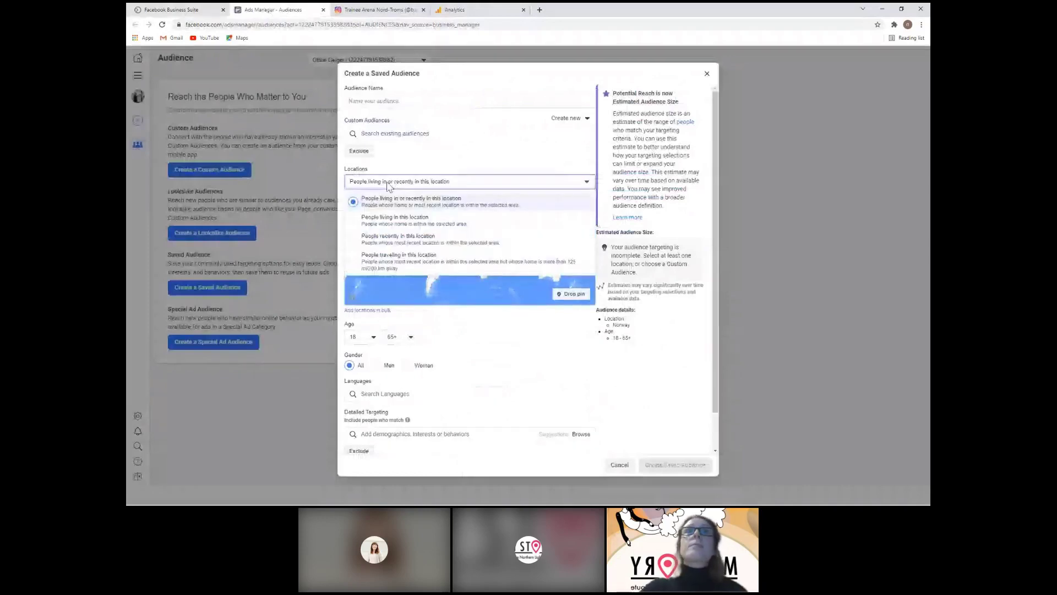
click(446, 201)
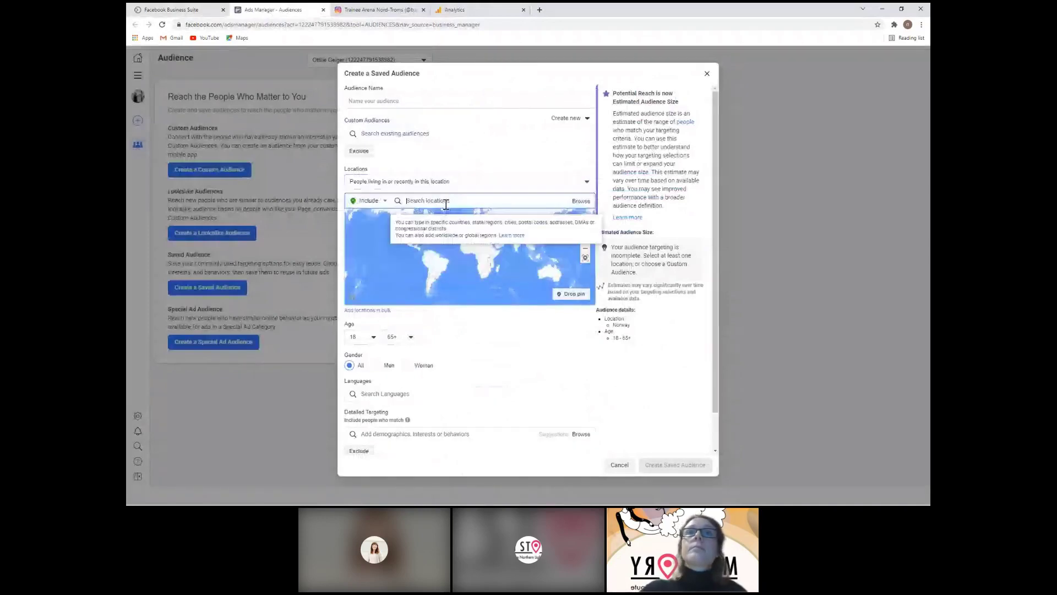
text(tornio)
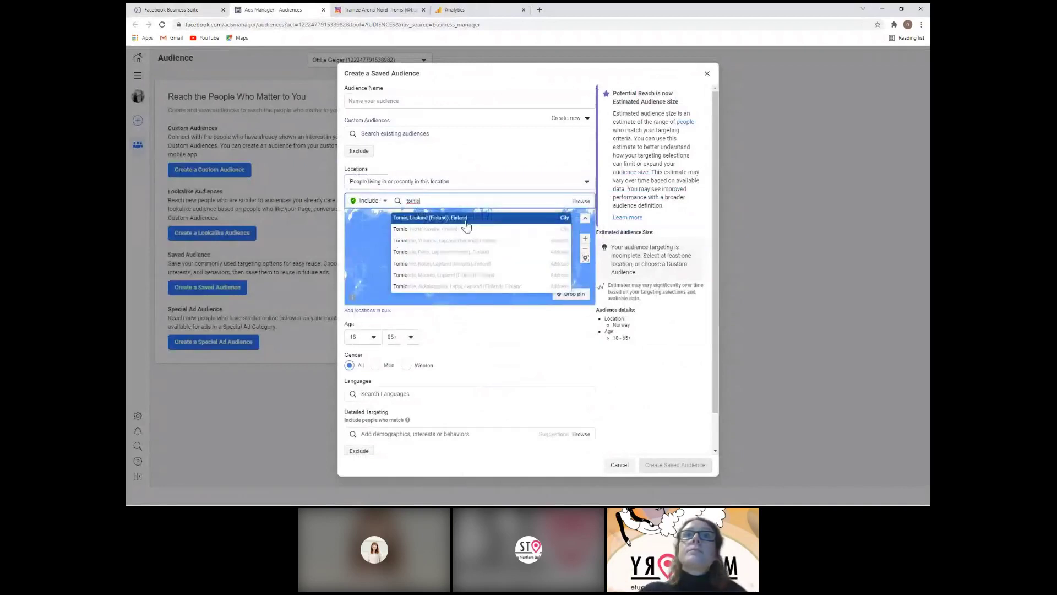
click(466, 220)
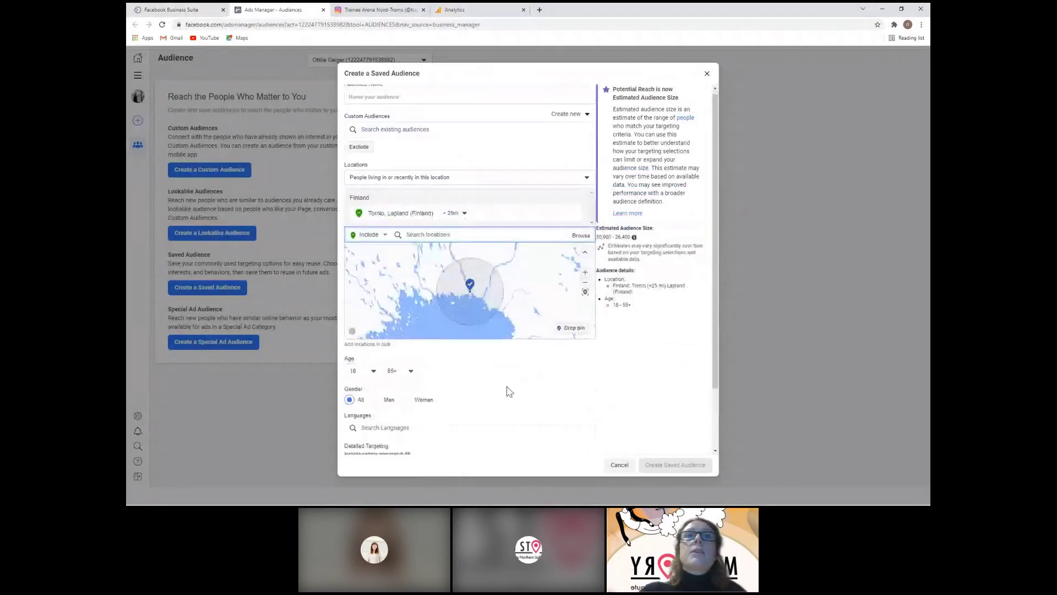
Step: Check the age distribution in the Insights audience report and set the saved audience's age range to 31–54
scroll(509, 392, down, 2)
key(ctrl+1)
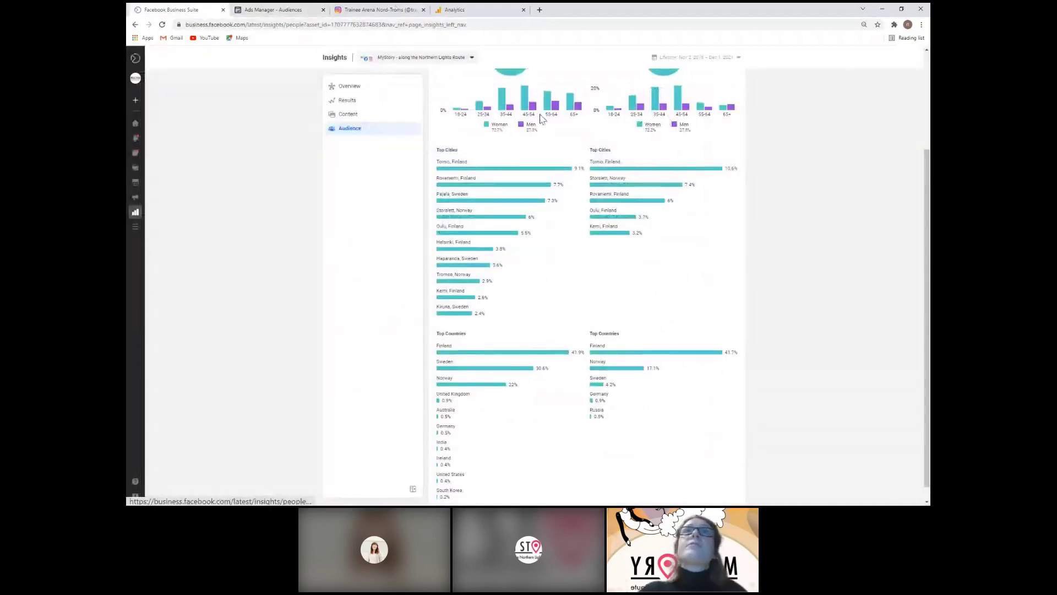
click(257, 10)
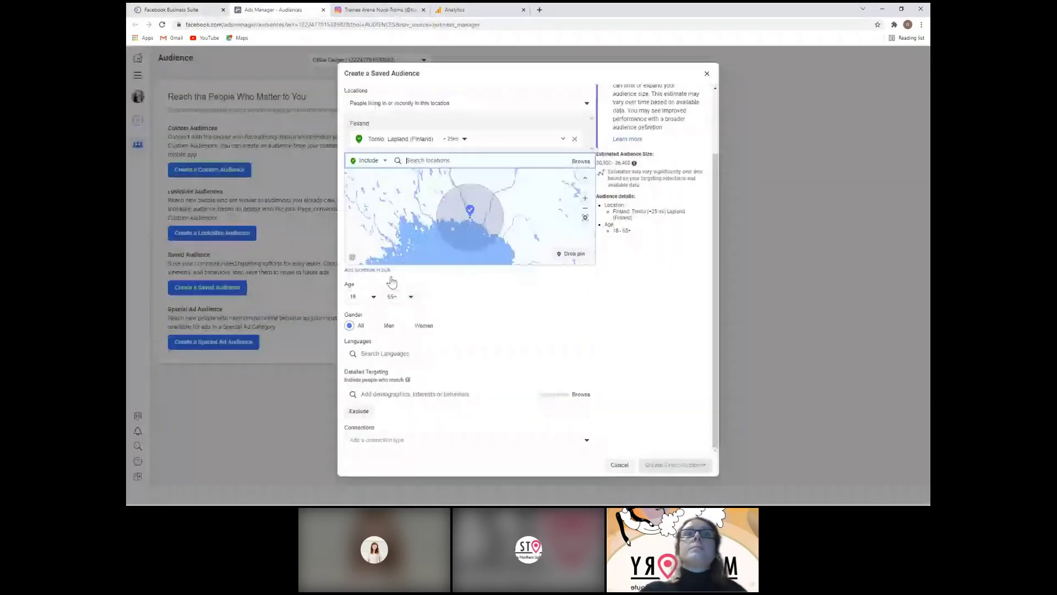
click(366, 296)
scroll(382, 385, down, 3)
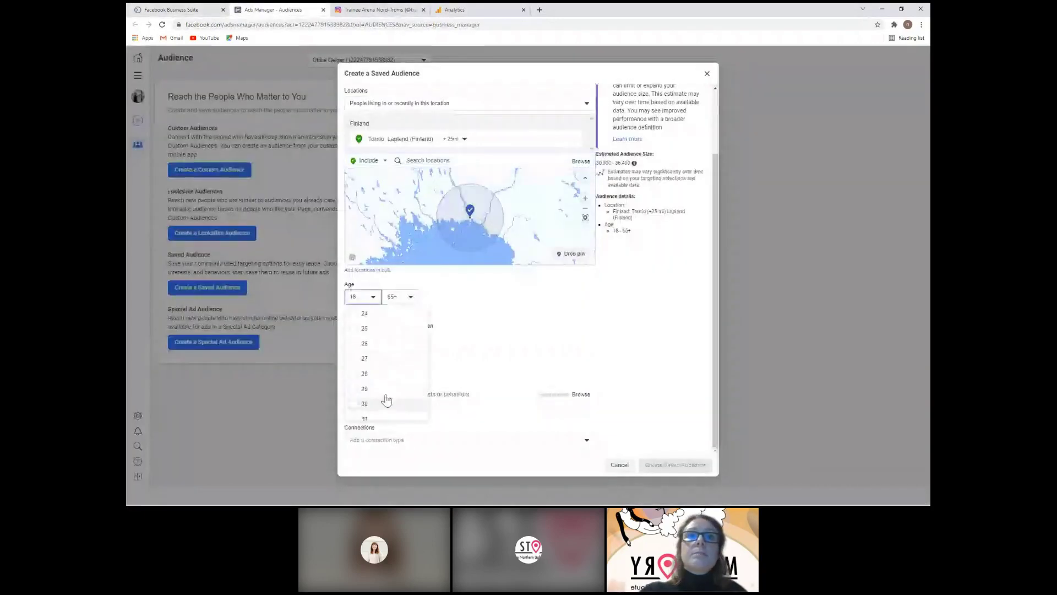
click(385, 417)
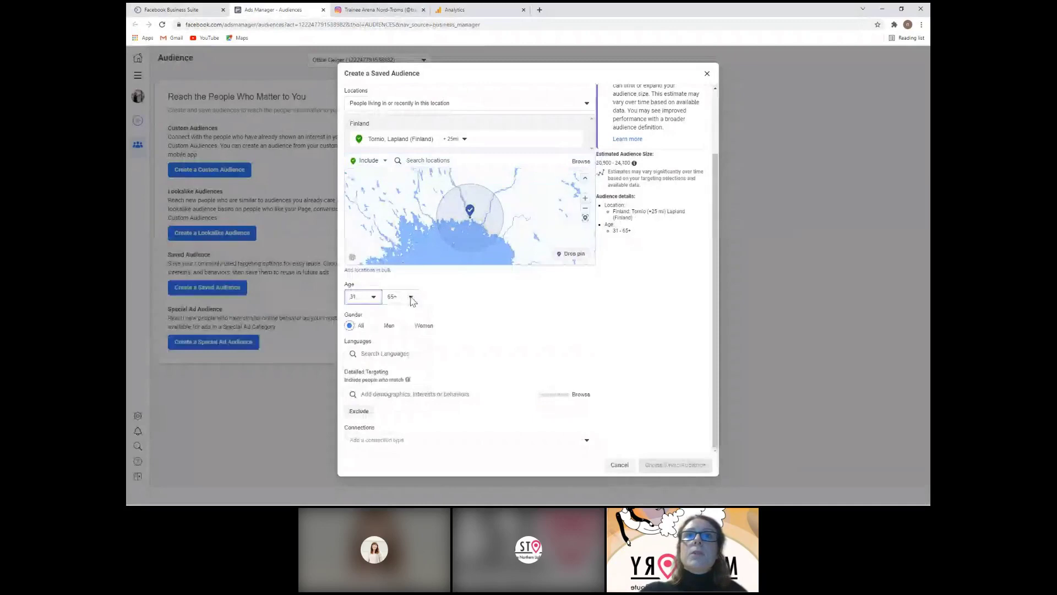
click(411, 297)
scroll(406, 341, up, 2)
click(401, 336)
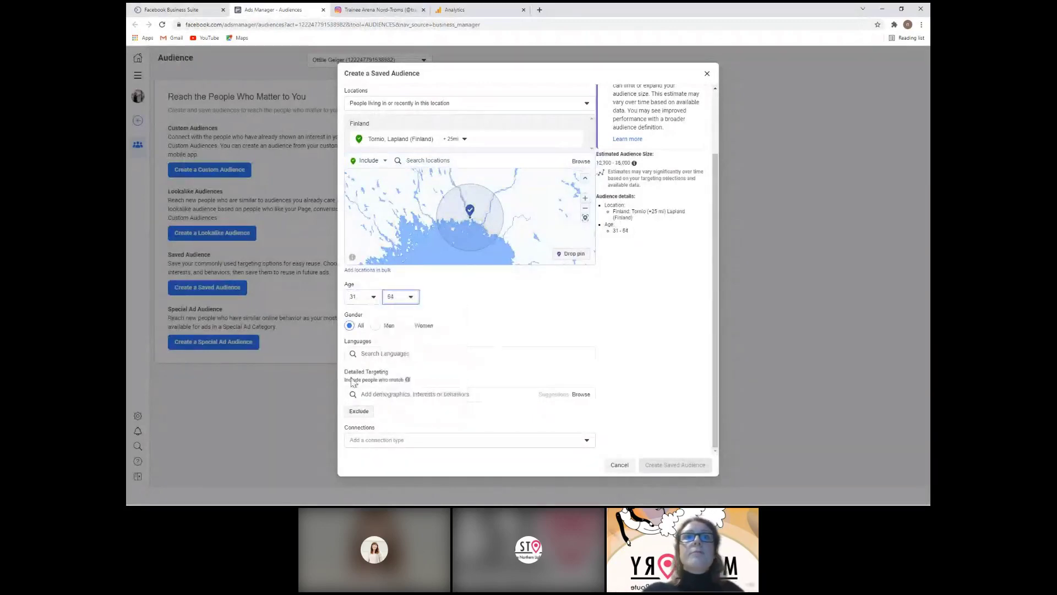
Step: Search the detailed targeting for "horseback", add the Horseback riding interest, and review the audience details
click(412, 394)
text(t)
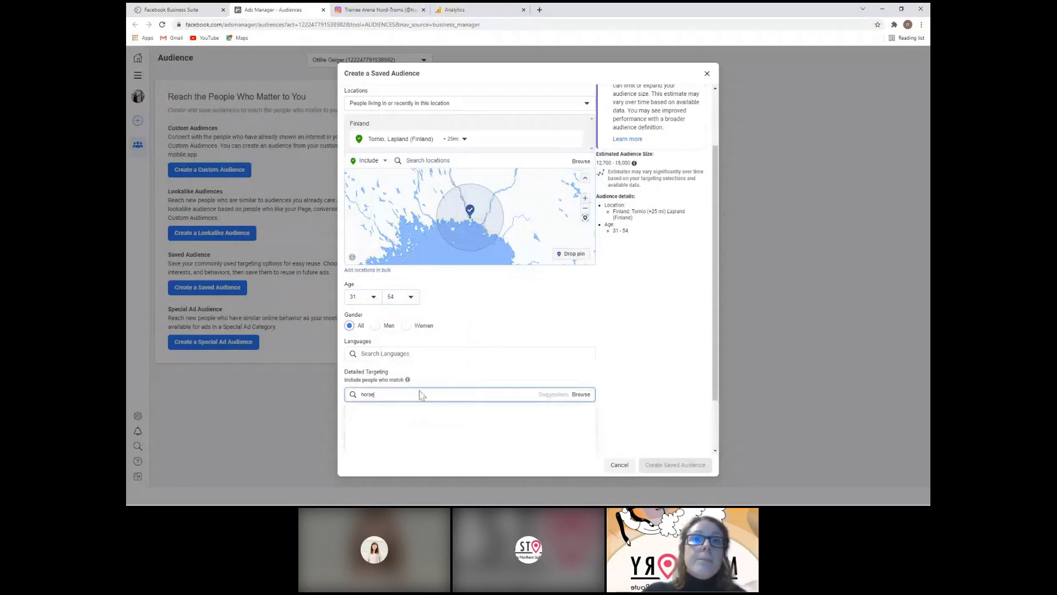
scroll(472, 403, down, 1)
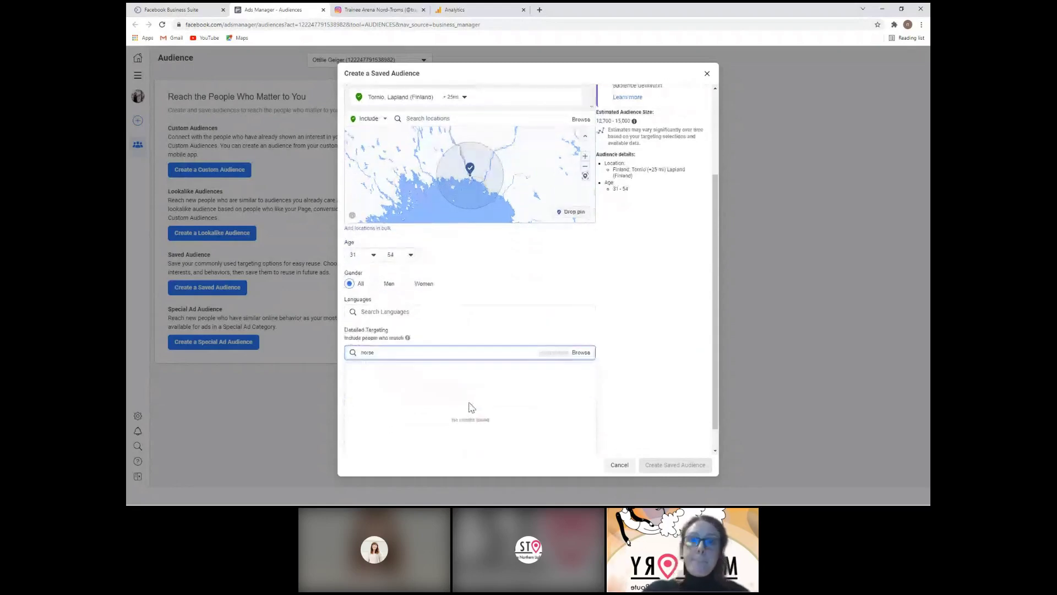
text(back)
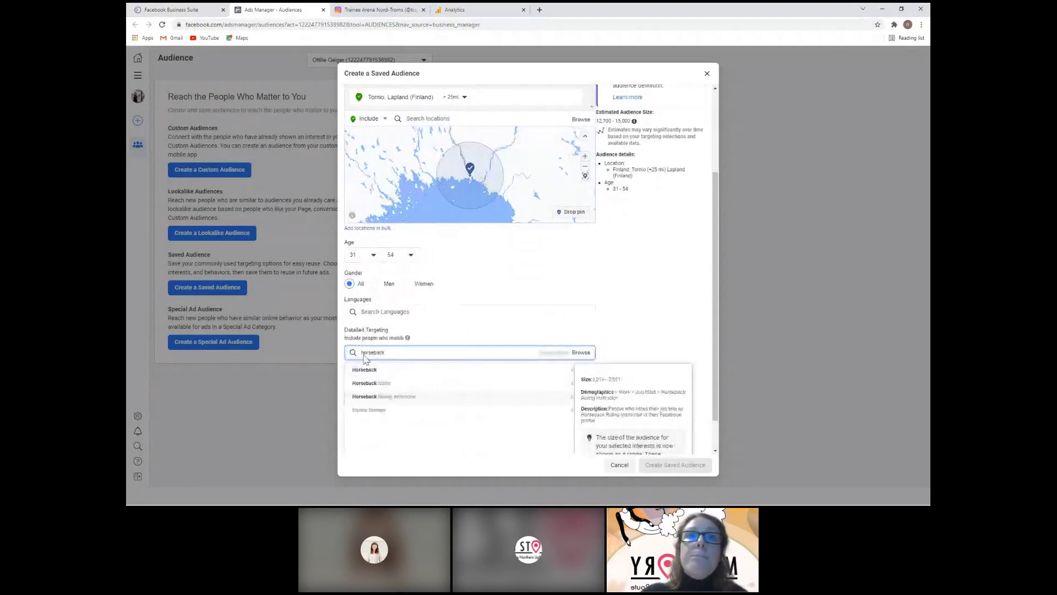
click(370, 382)
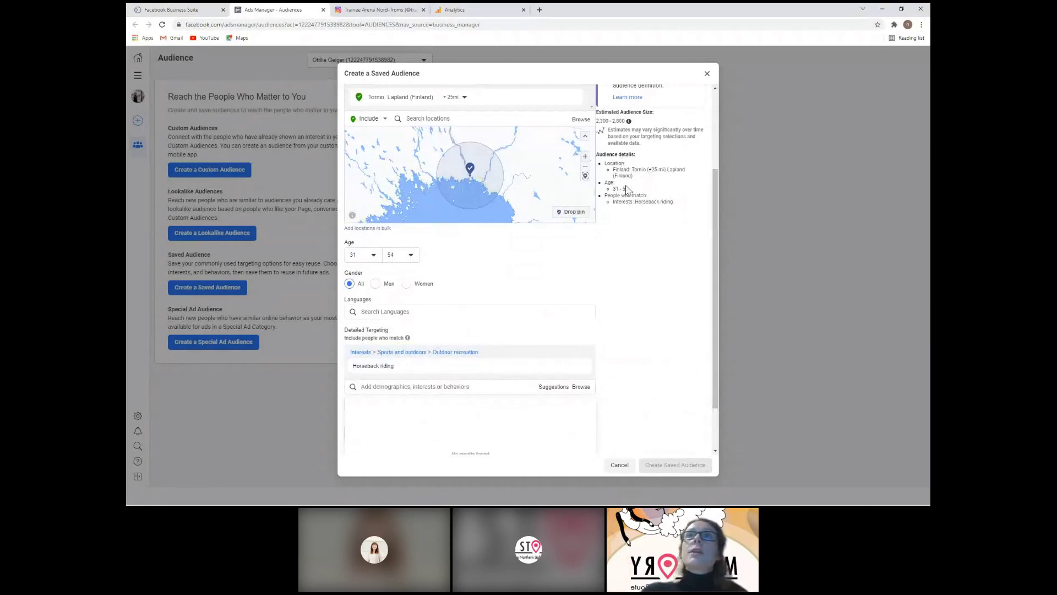
scroll(639, 204, up, 1)
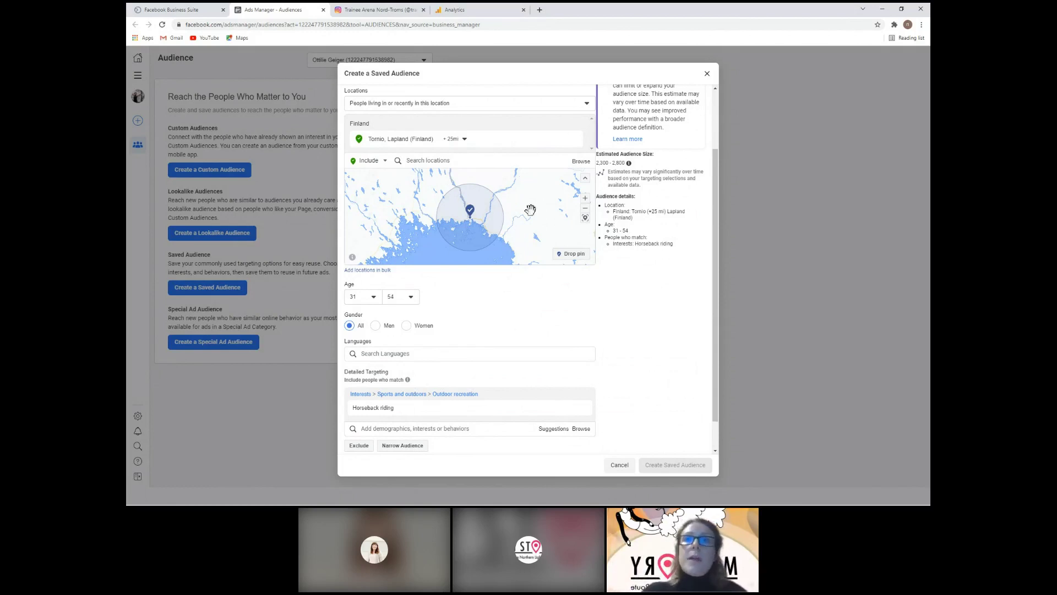
Step: Cancel the saved audience, close Ads Manager and return to the Insights audience report in Facebook Business Suite
click(620, 465)
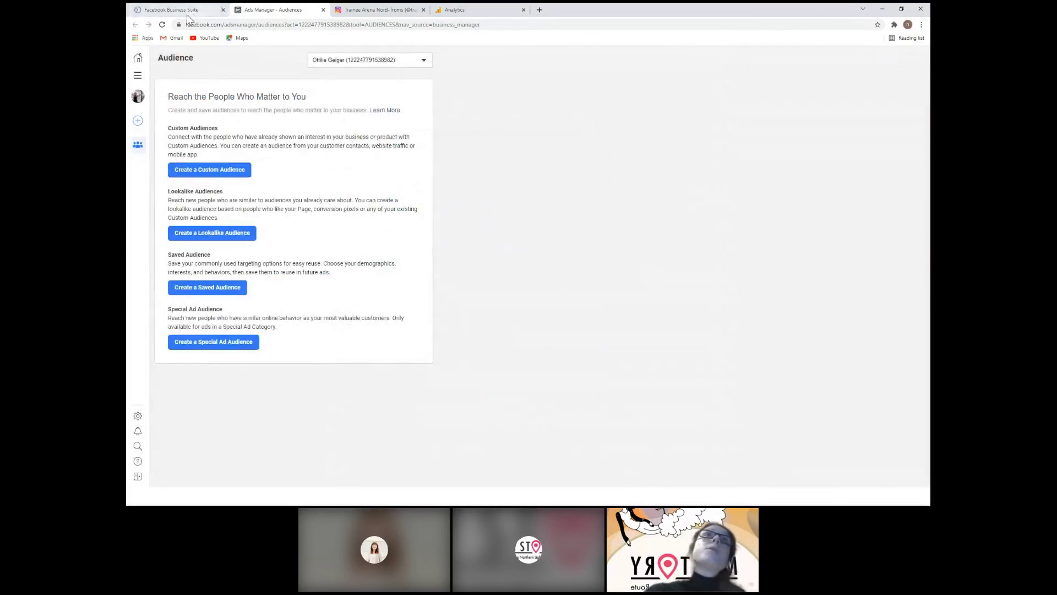
click(190, 11)
click(275, 10)
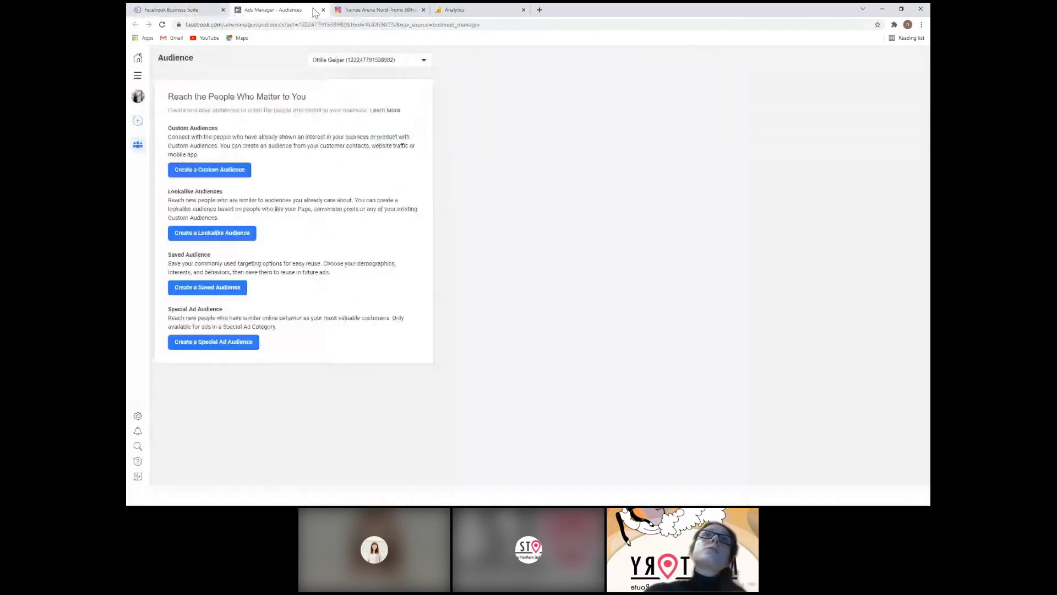
click(323, 10)
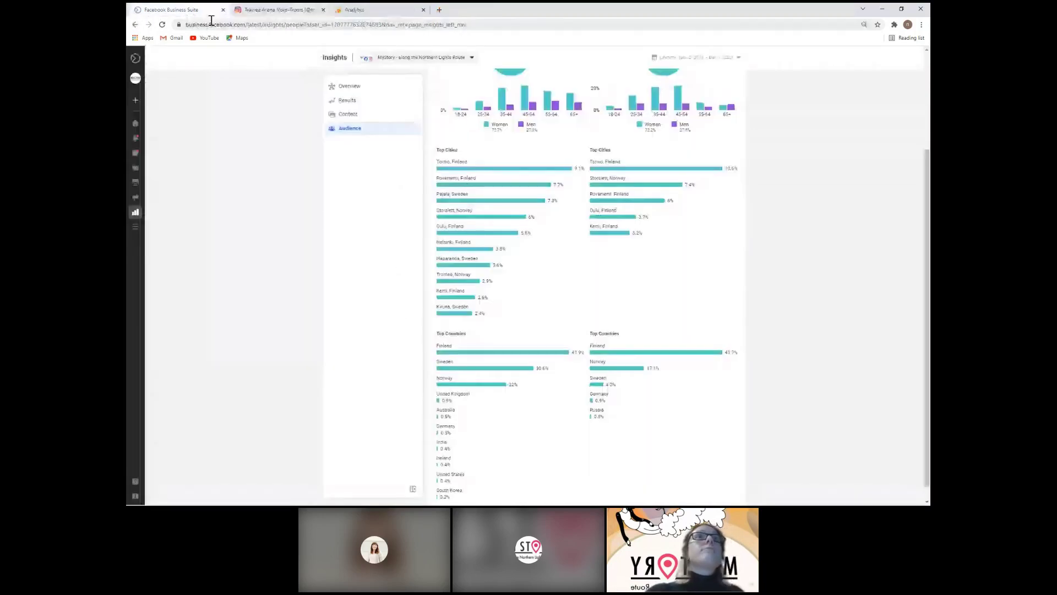
Step: Switch from Business Suite to Creator Studio and list the Instagram stories in its content library
mouse_move(160, 83)
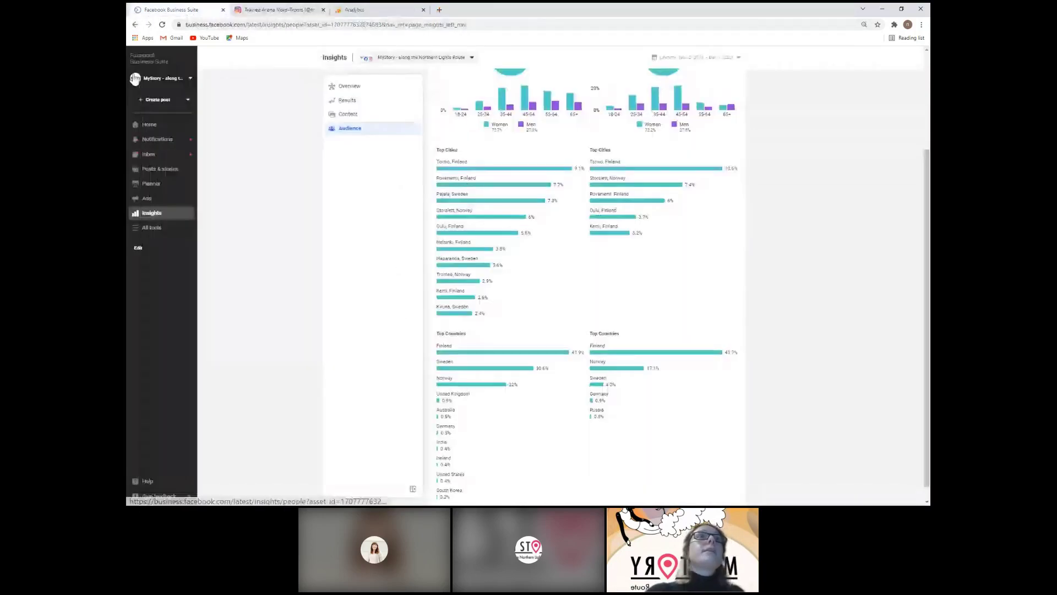
click(165, 229)
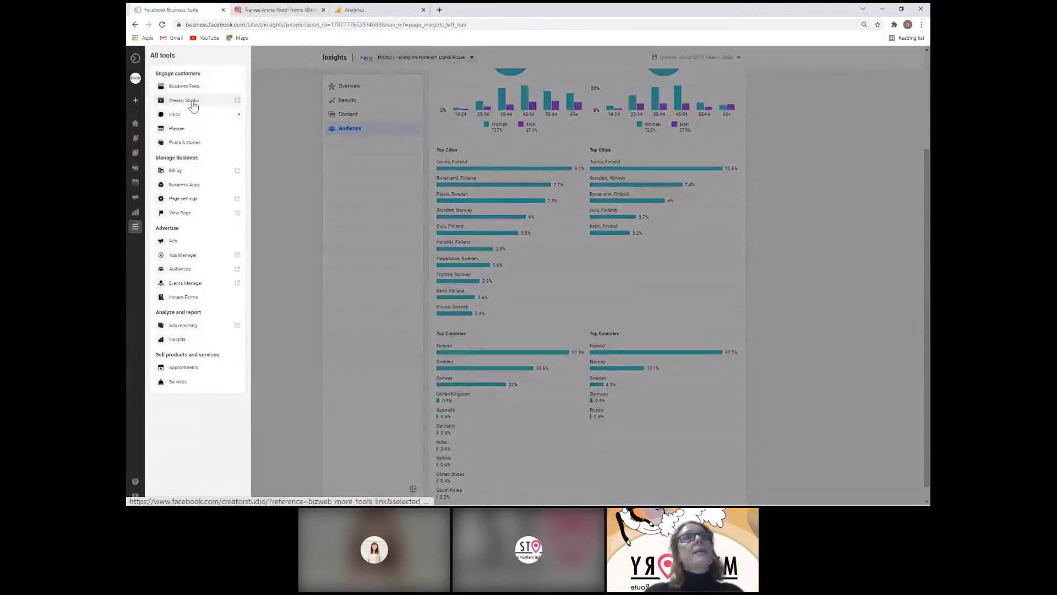
click(193, 105)
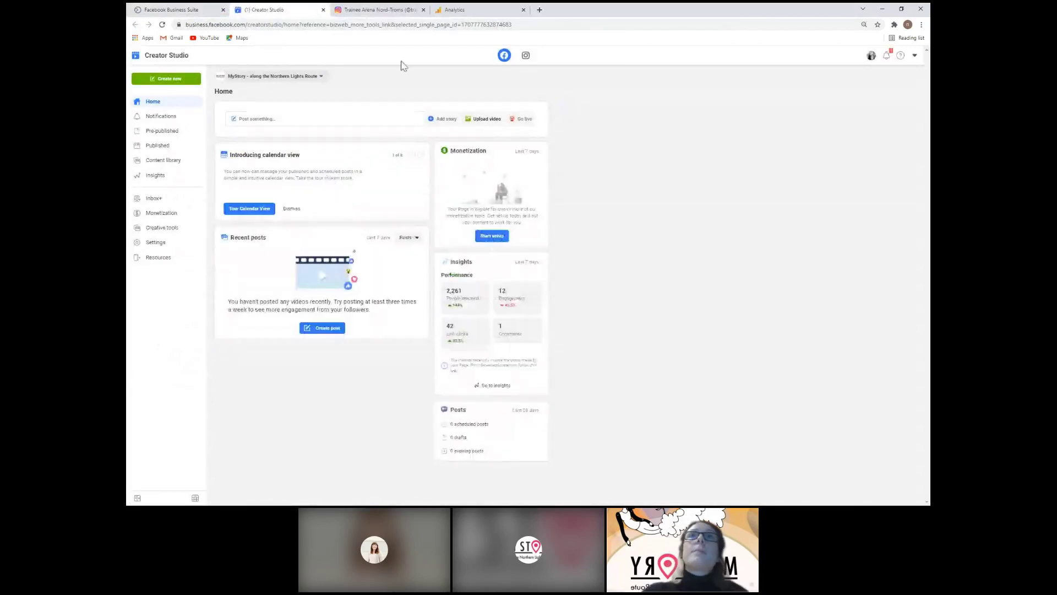
click(526, 55)
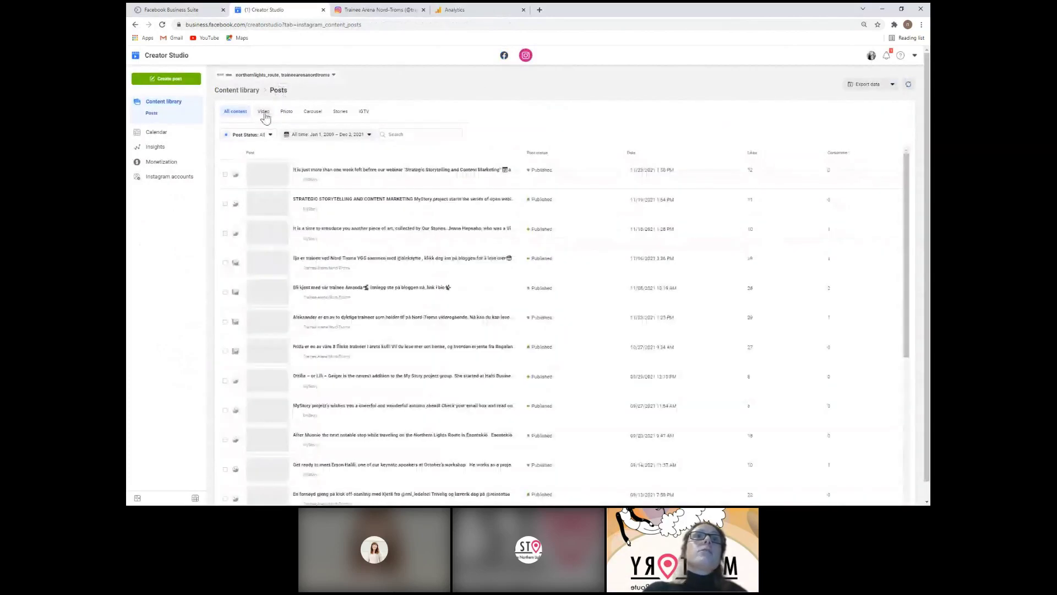
click(340, 117)
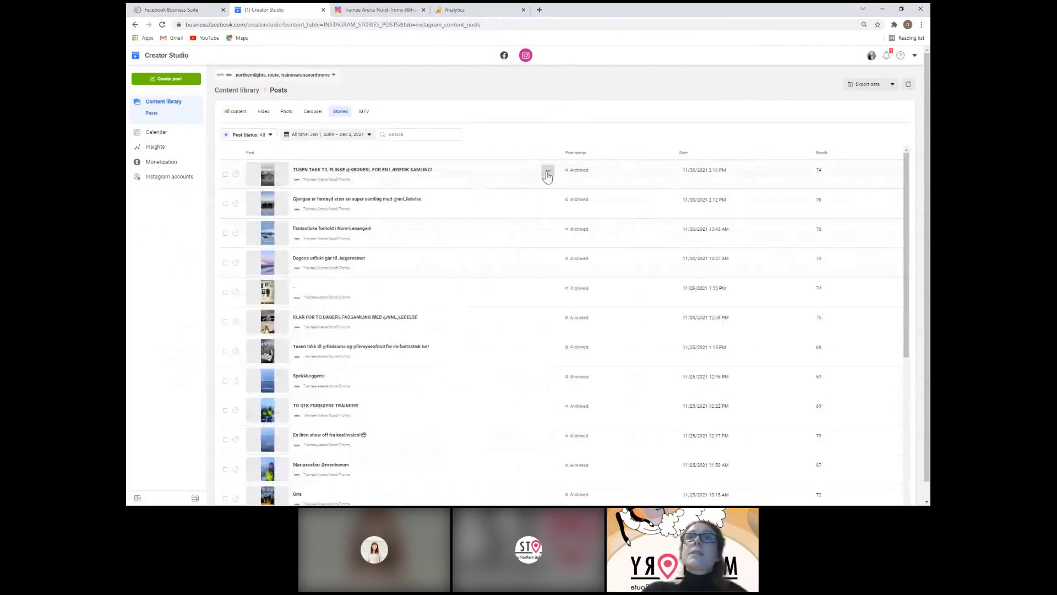
Step: Check the newest story's post options, switch to the Trainee Arena Nord-Troms Instagram profile and open the insights of its first story highlight
click(547, 174)
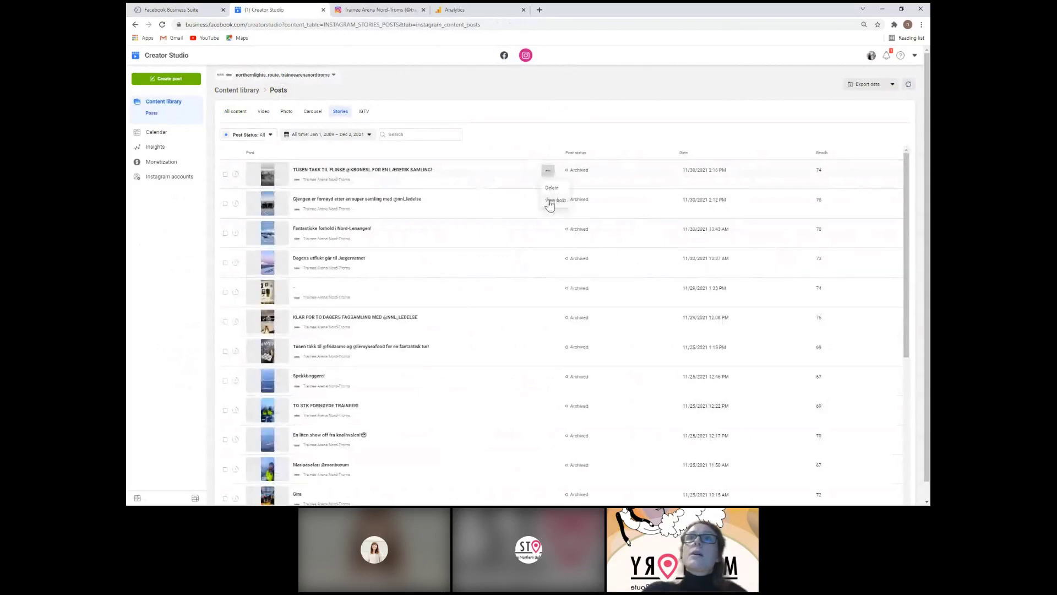
click(553, 203)
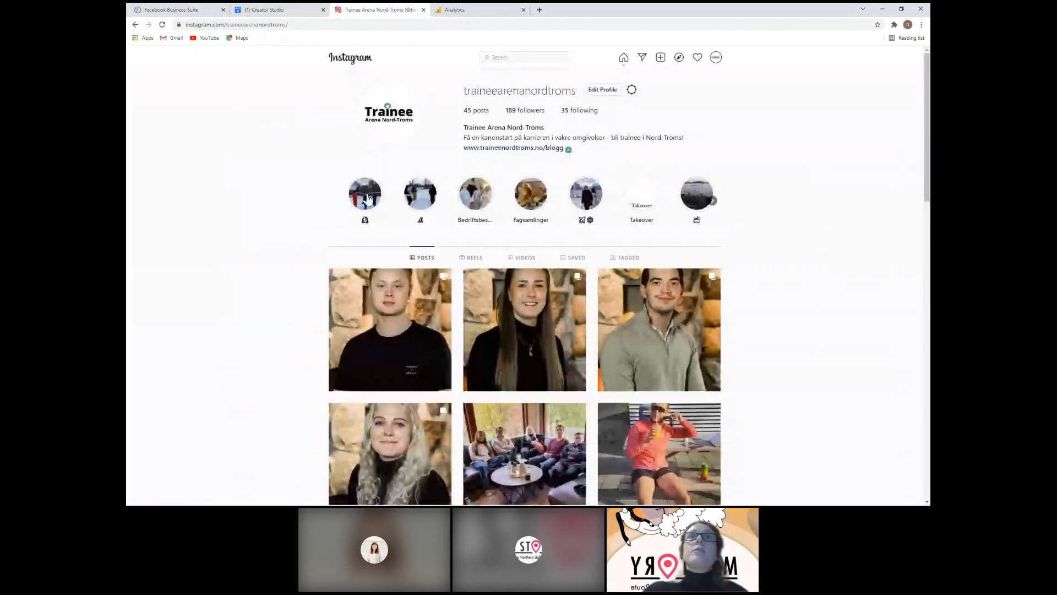
click(365, 201)
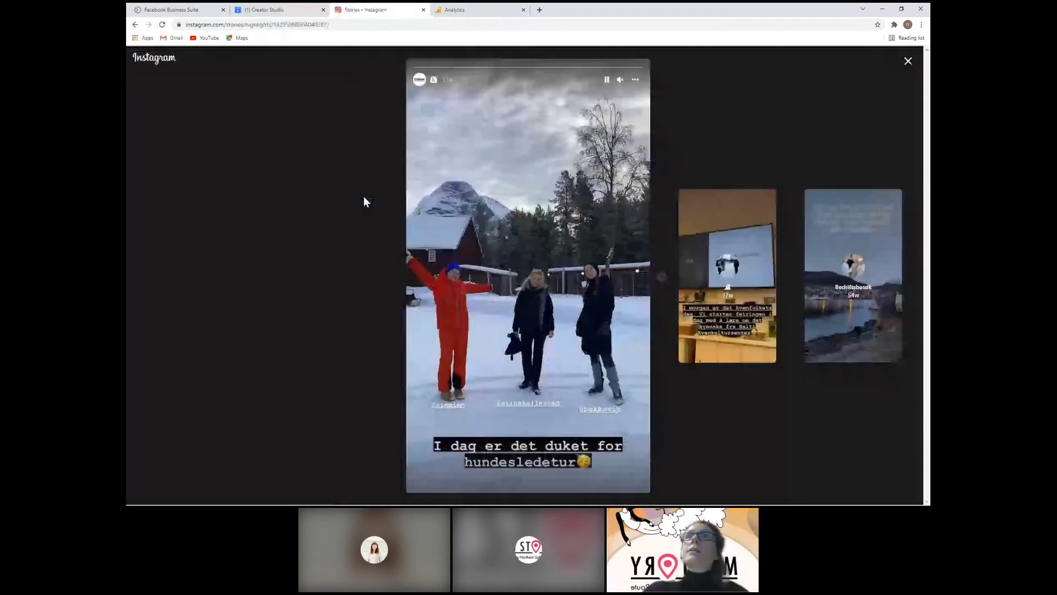
click(635, 80)
click(540, 277)
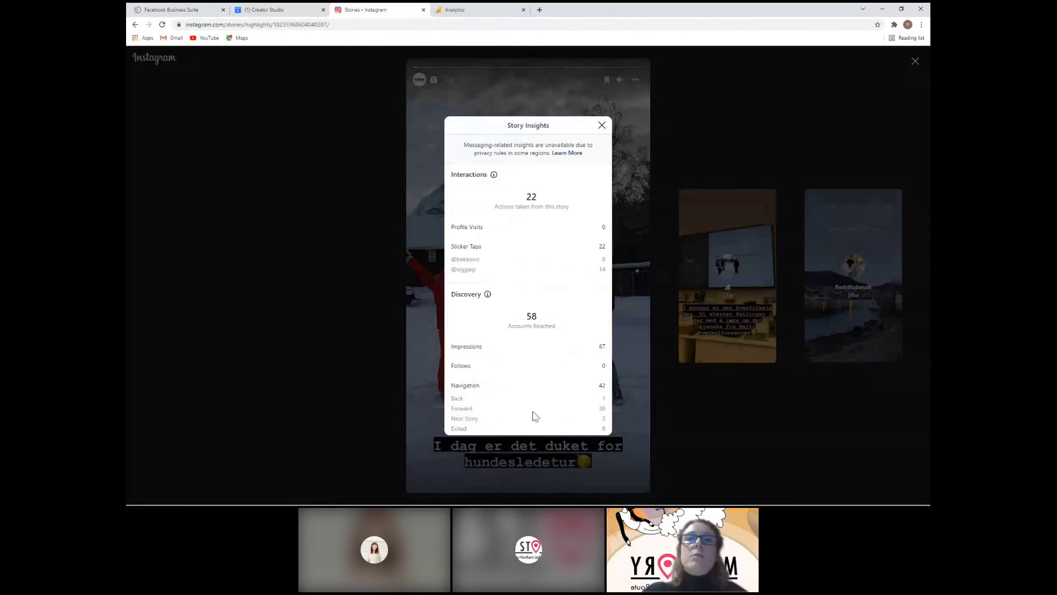
Step: Examine the Next Story, Exited and Back figures among the navigation metrics in Story Insights
drag(451, 420, 479, 421)
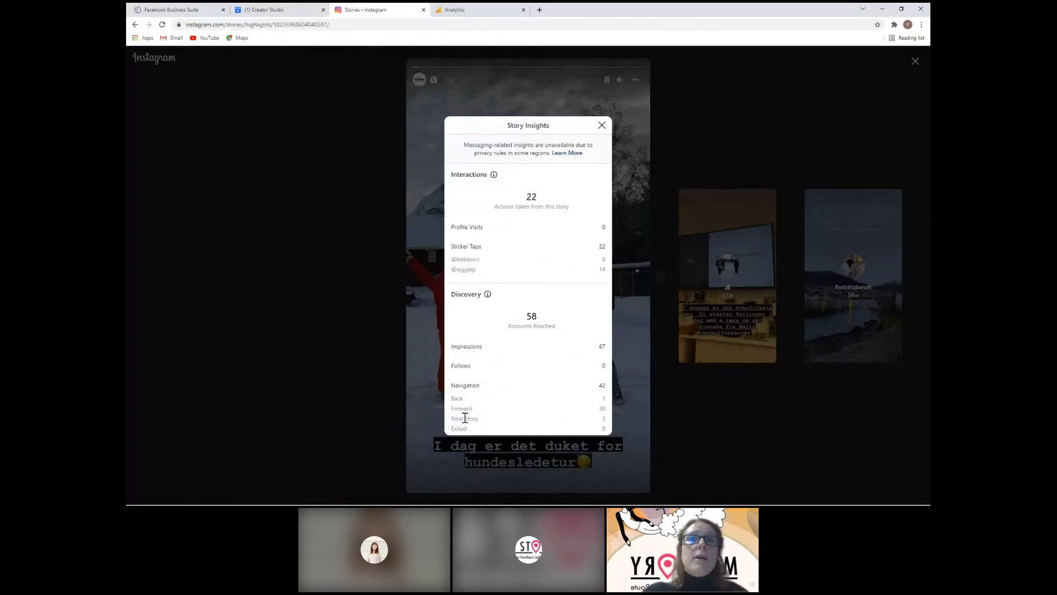
drag(454, 427, 474, 433)
click(475, 432)
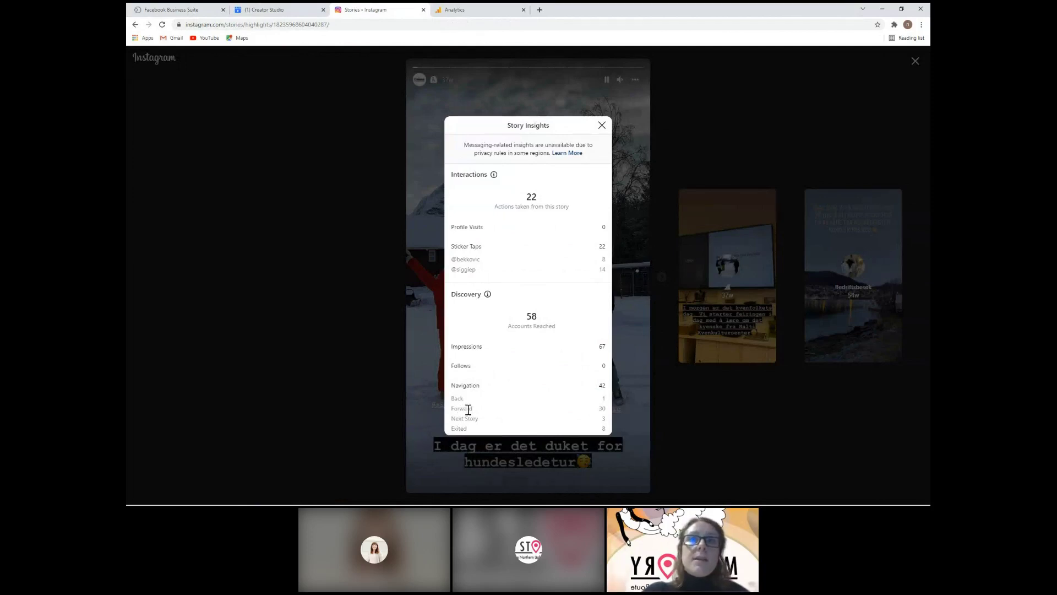
double_click(454, 398)
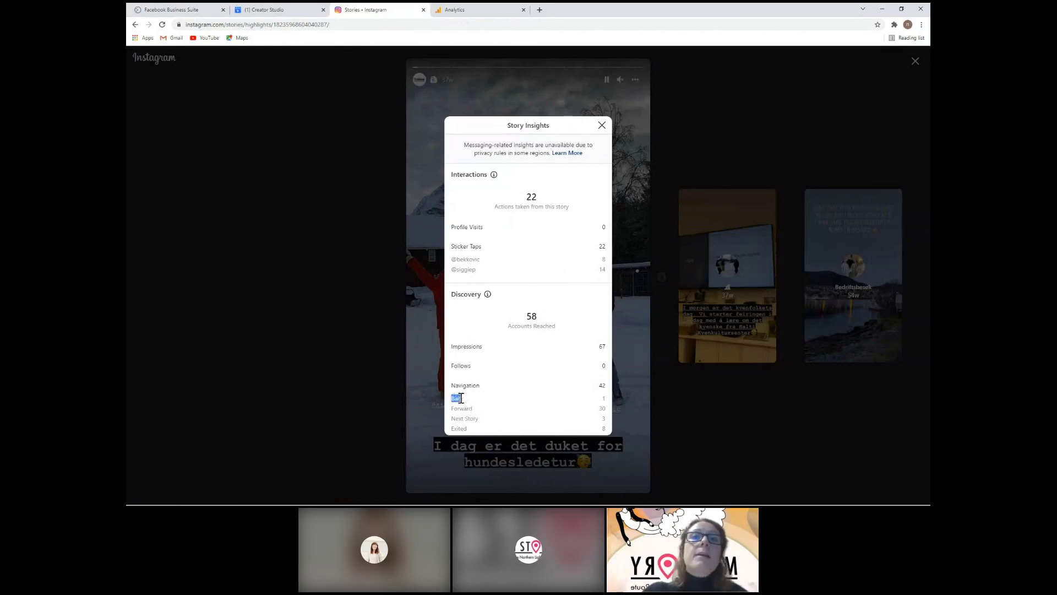
click(466, 402)
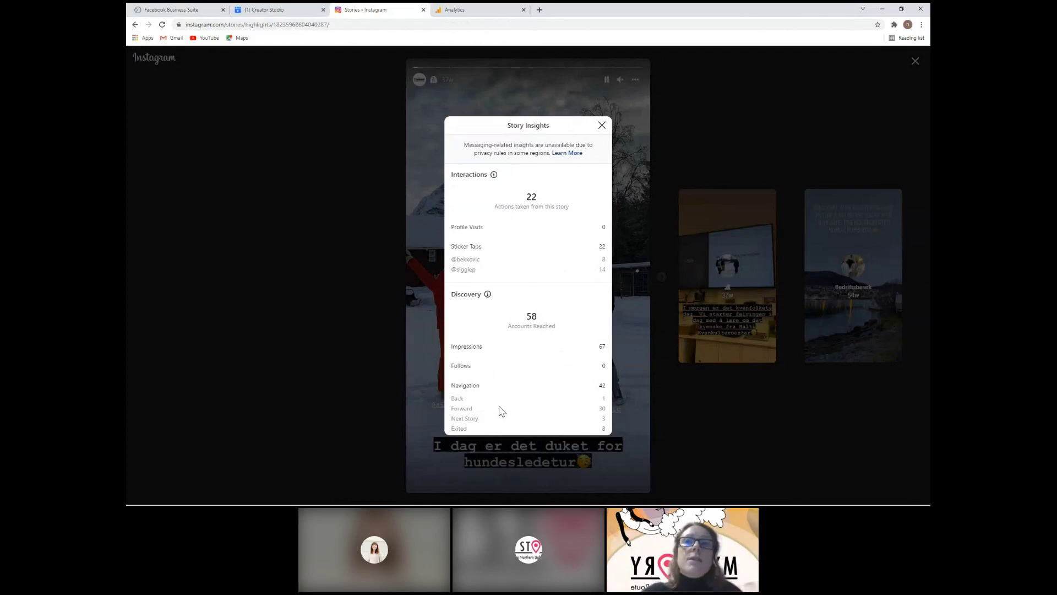
double_click(454, 399)
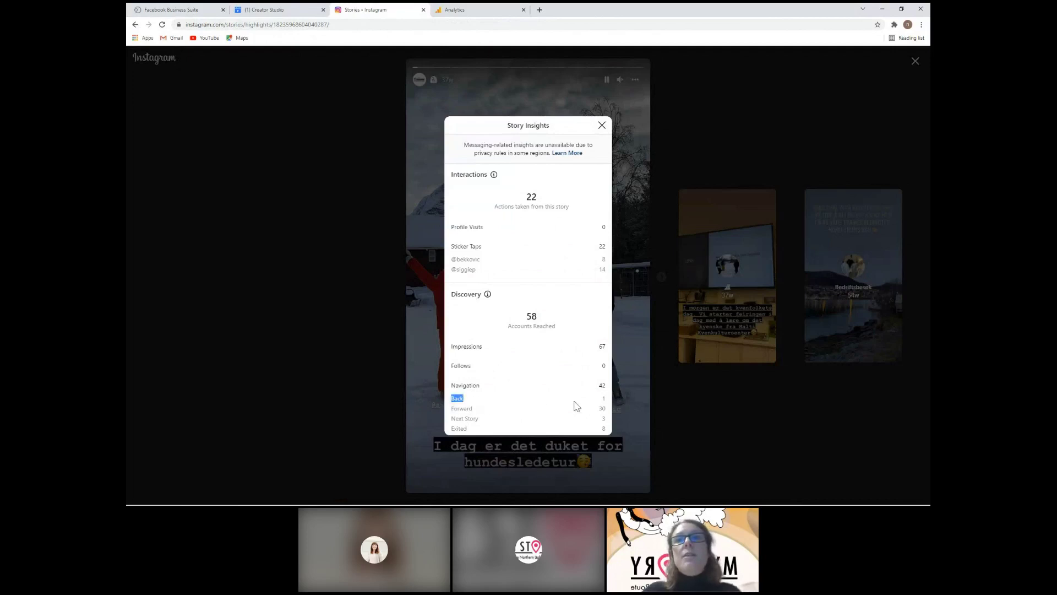
click(543, 409)
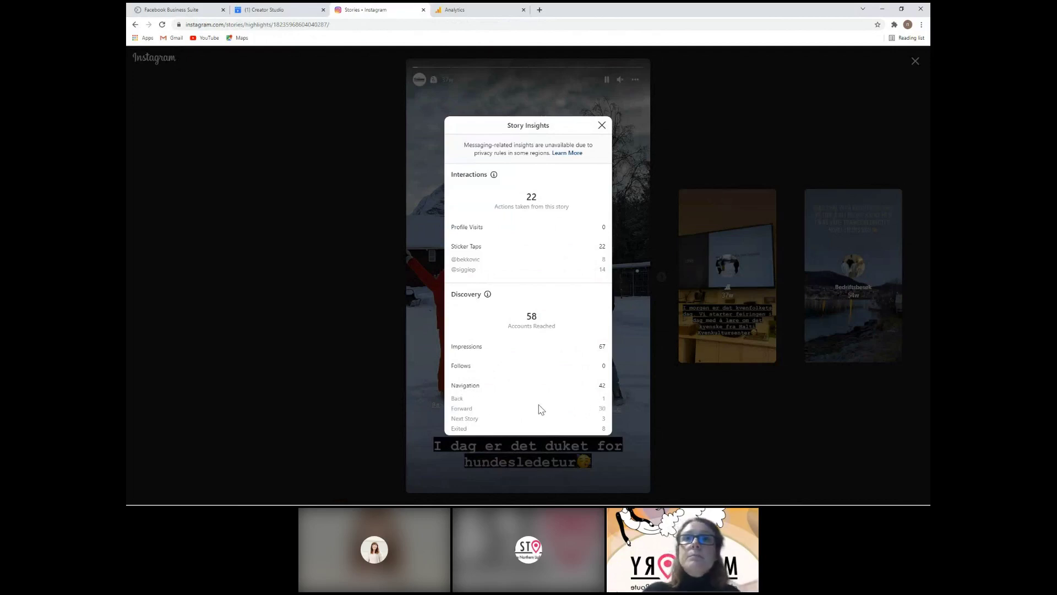
Step: Return to Creator Studio, view the Instagram videos, and list the Facebook page's published videos with their metrics
click(259, 10)
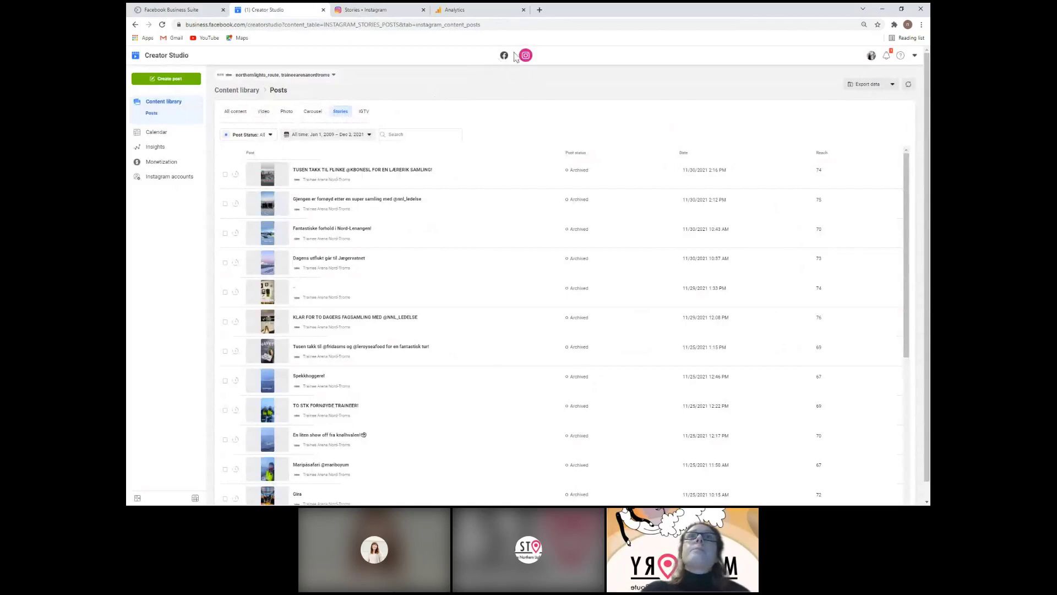
click(263, 111)
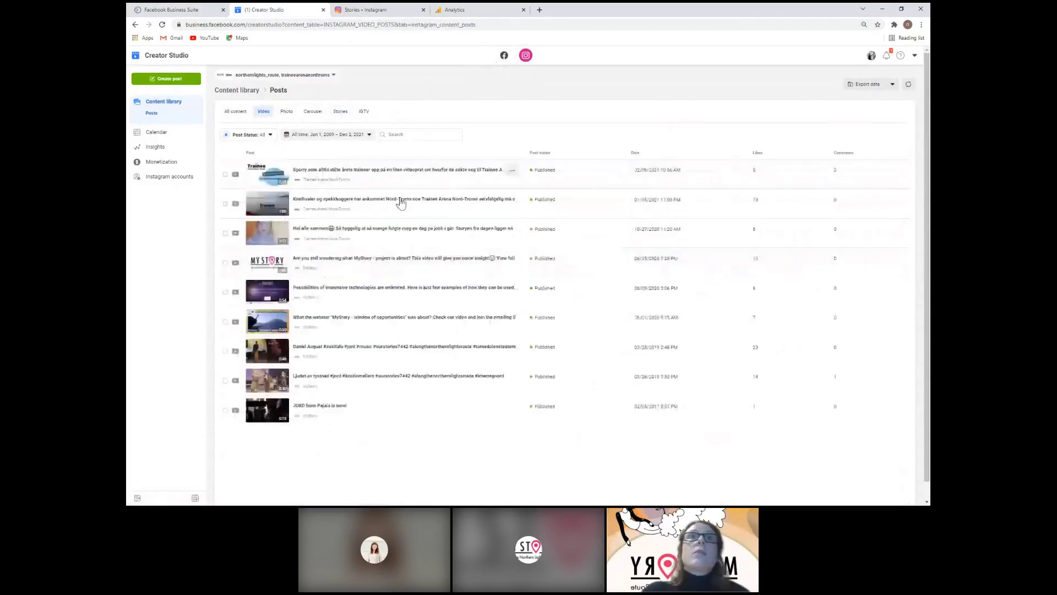
click(504, 55)
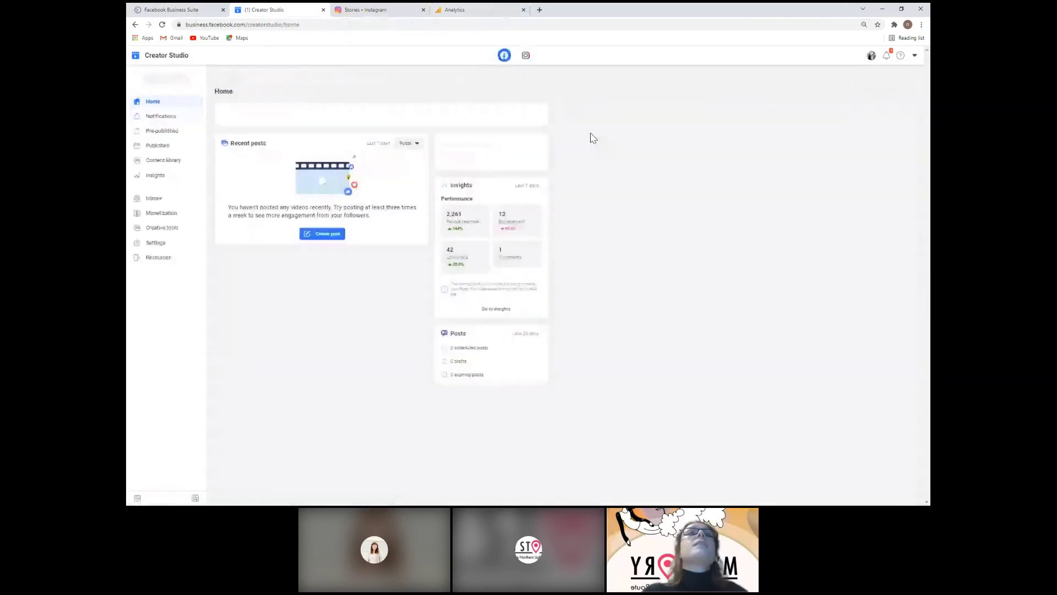
click(163, 146)
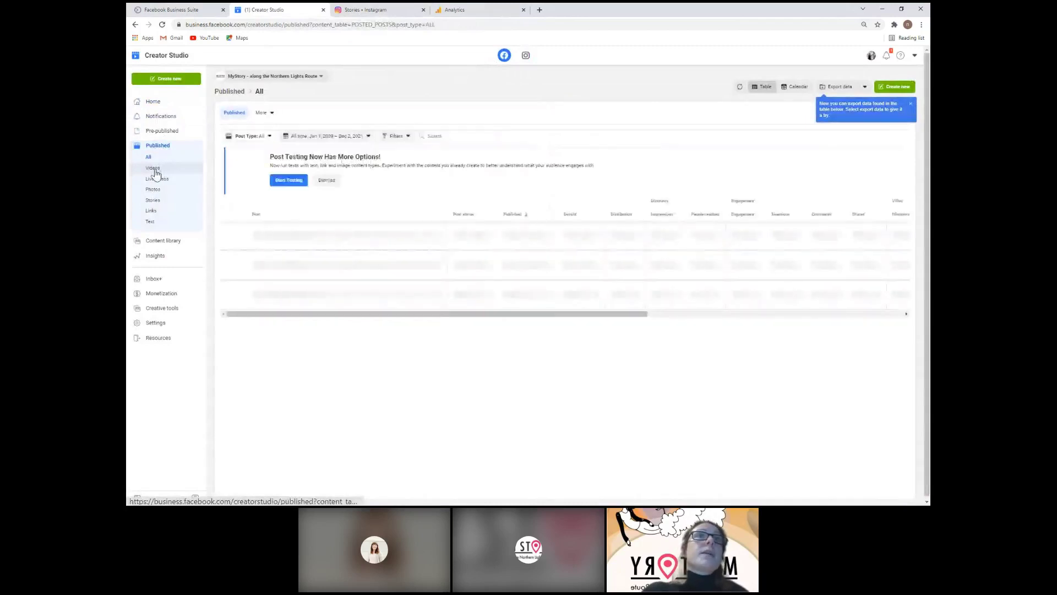
click(154, 169)
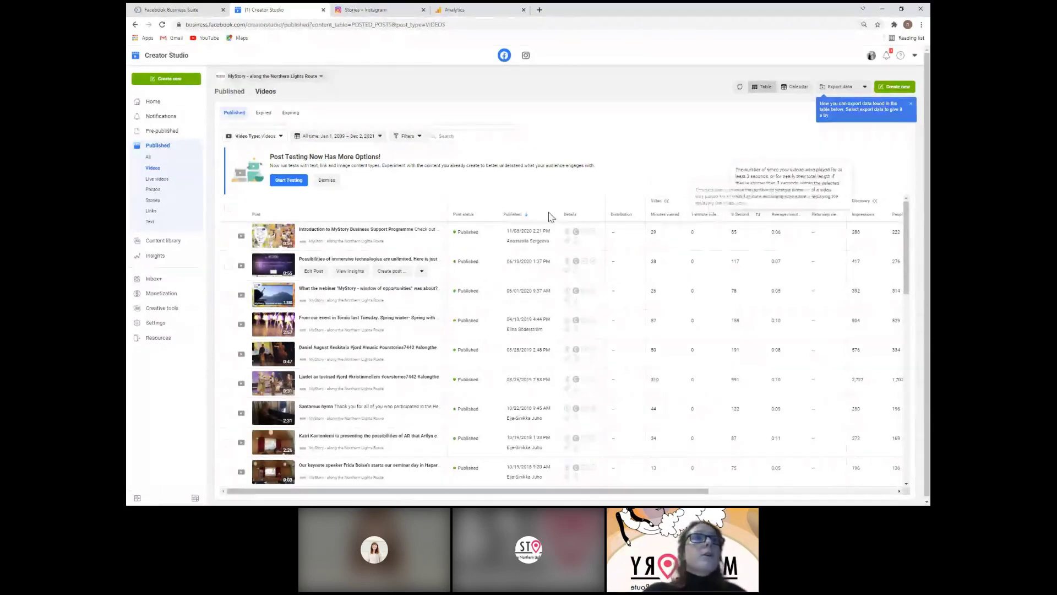
Step: Open the Facebook page's audience insights and review the engaged viewers' demographics, interests and top audiences
click(156, 256)
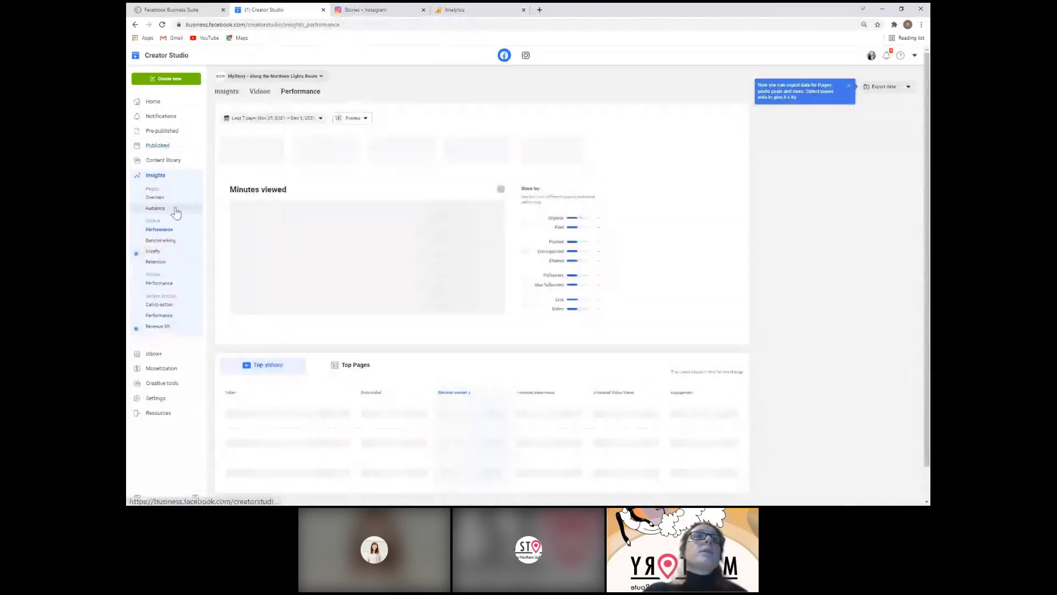
click(156, 209)
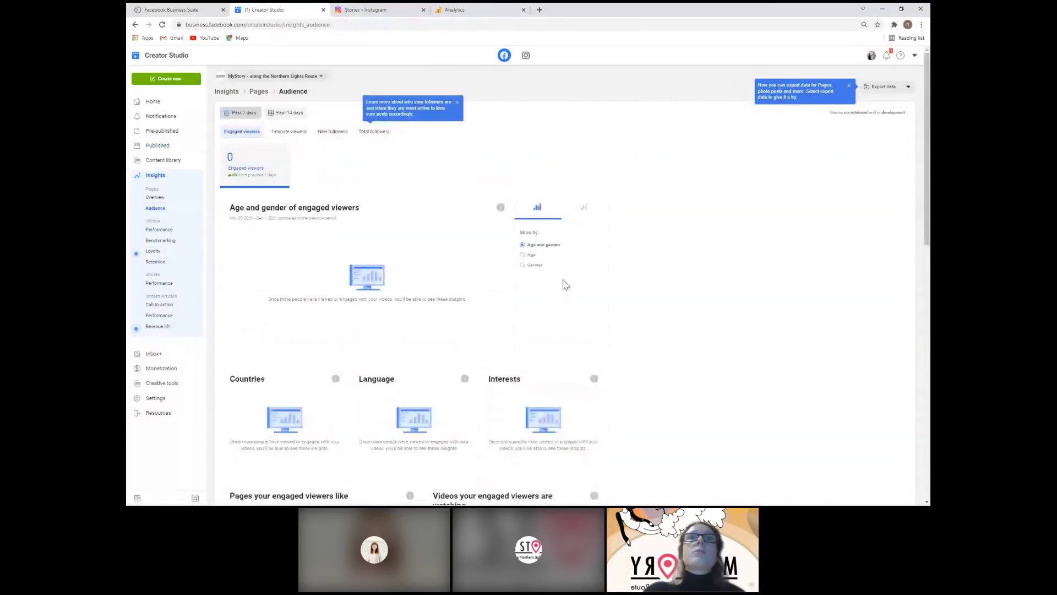
scroll(596, 300, down, 1)
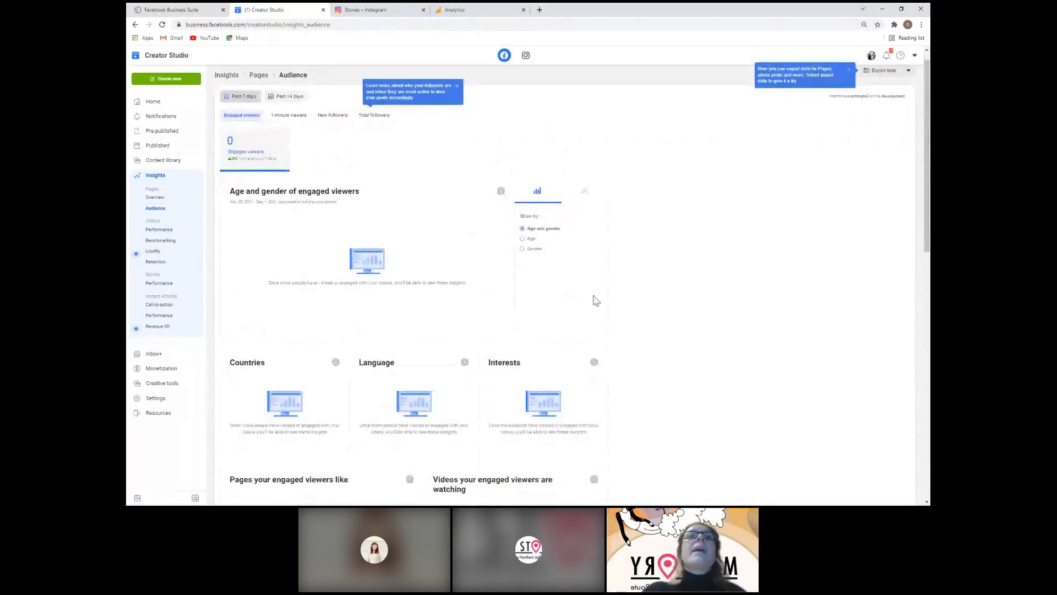
scroll(422, 375, down, 3)
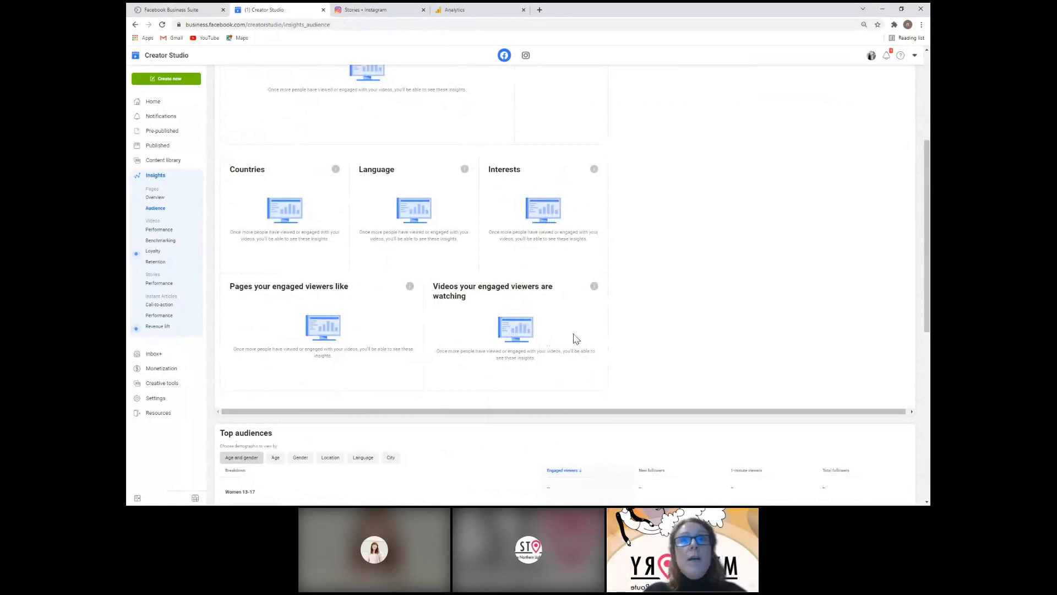
scroll(576, 339, down, 1)
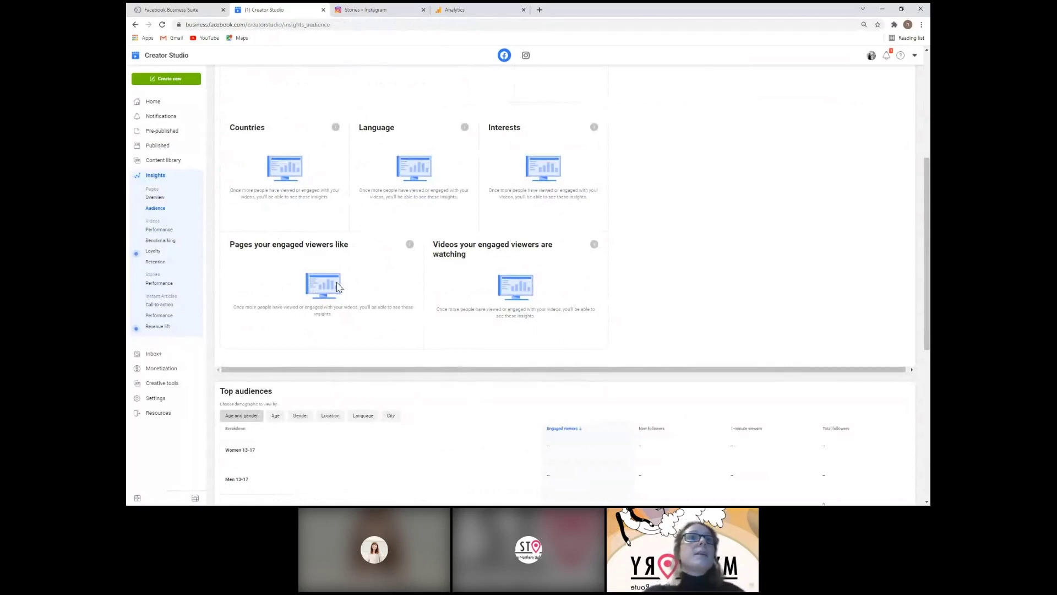
scroll(357, 280, up, 1)
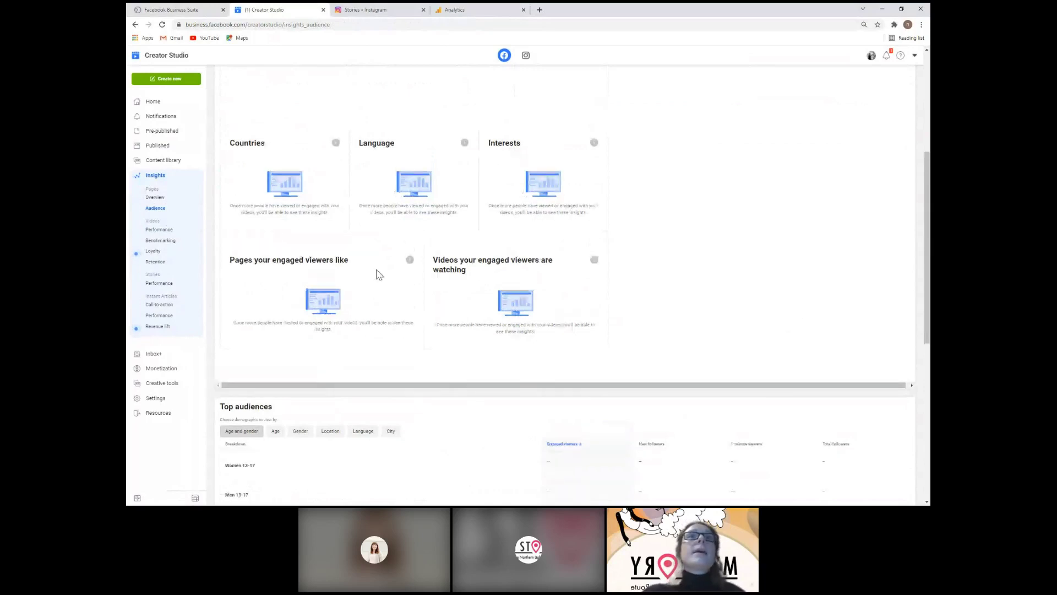
scroll(379, 276, up, 5)
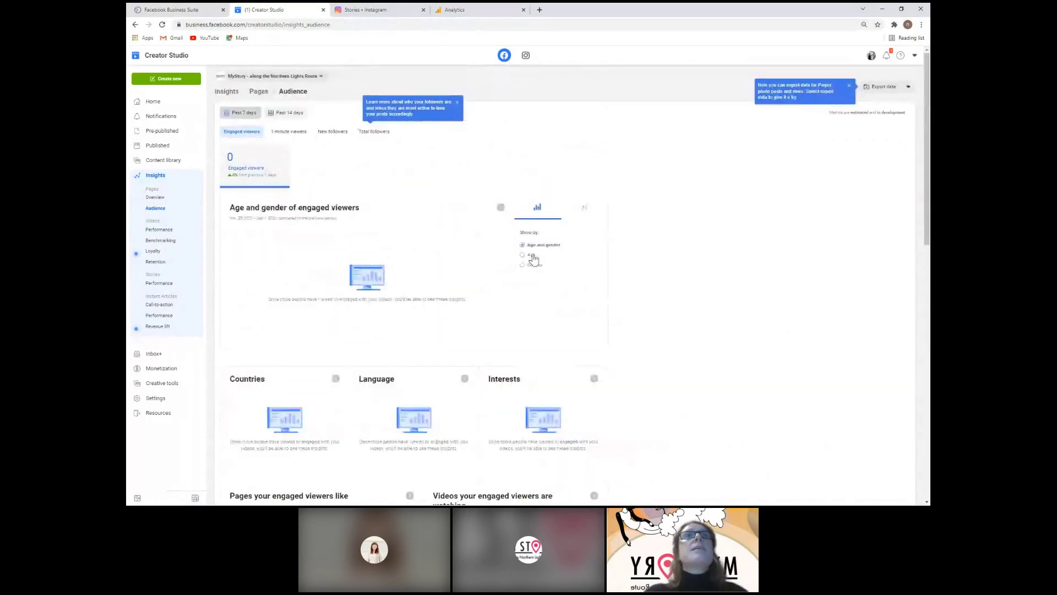
Step: Compare the 1-minute viewers and Engaged viewers audience reports, dismissing the tip about followers
click(286, 133)
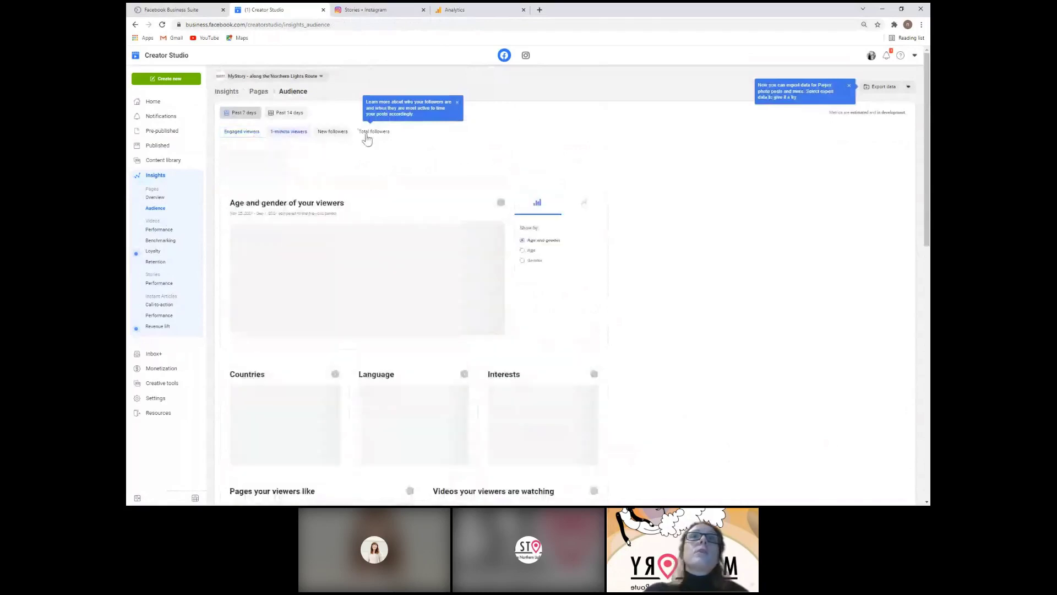
click(457, 103)
click(242, 132)
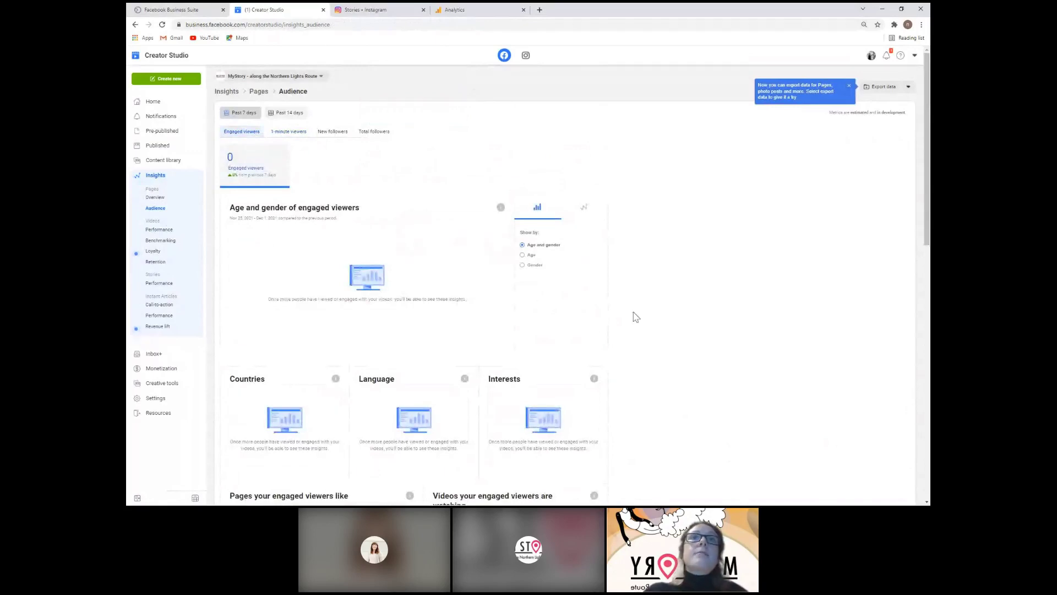
scroll(445, 352, down, 1)
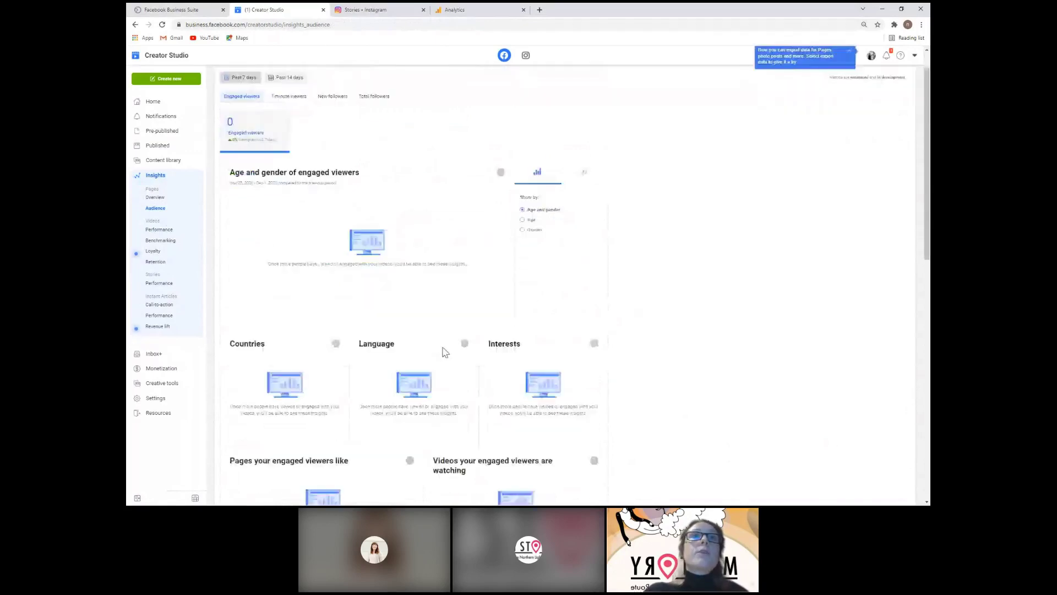
scroll(445, 352, up, 1)
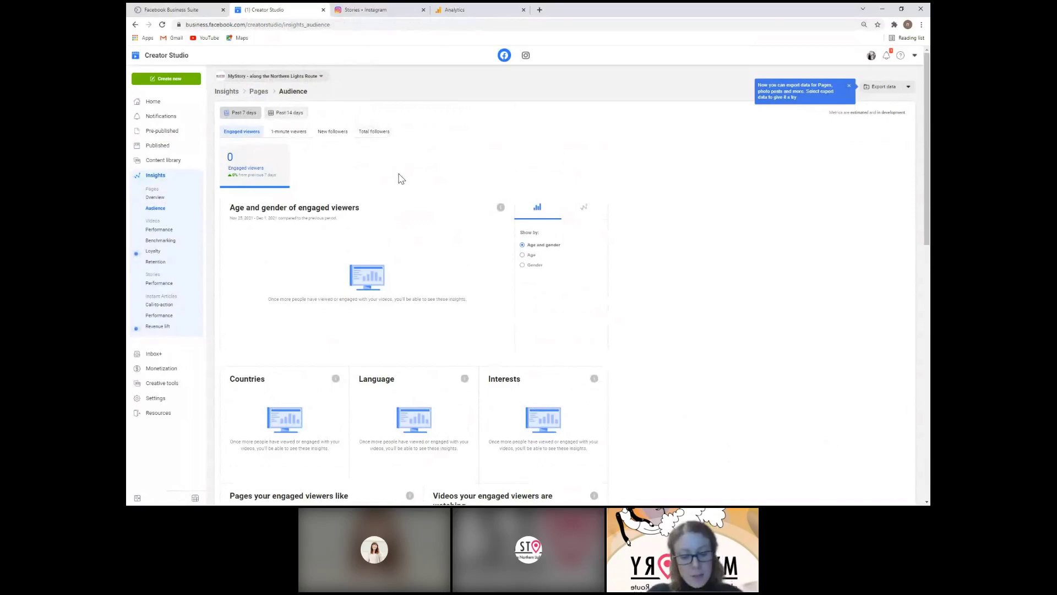
click(300, 138)
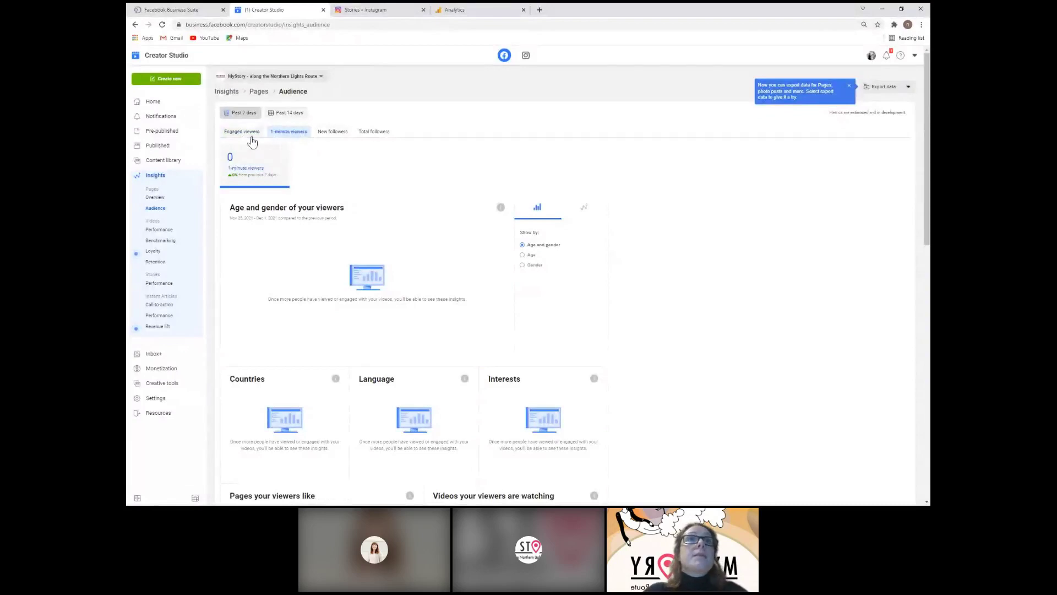
click(228, 135)
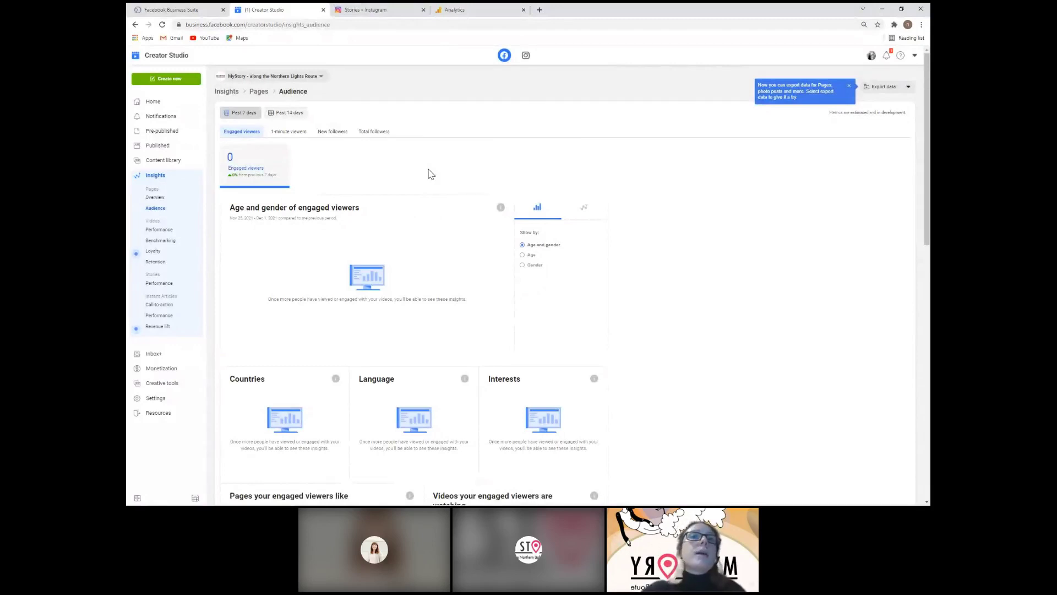
click(280, 133)
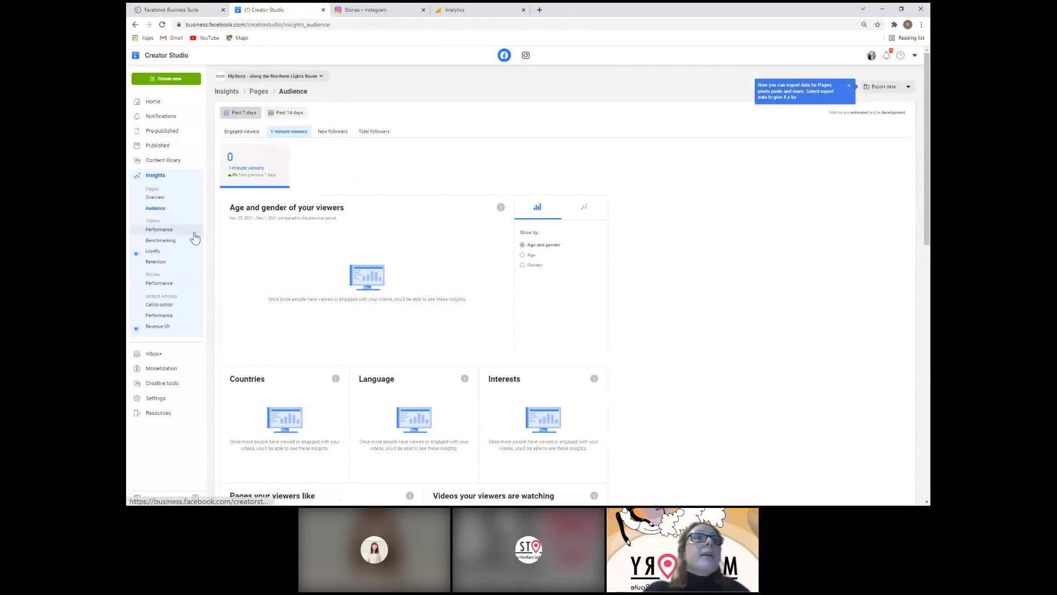
Step: Show only the videos among the Facebook page's published content
click(187, 163)
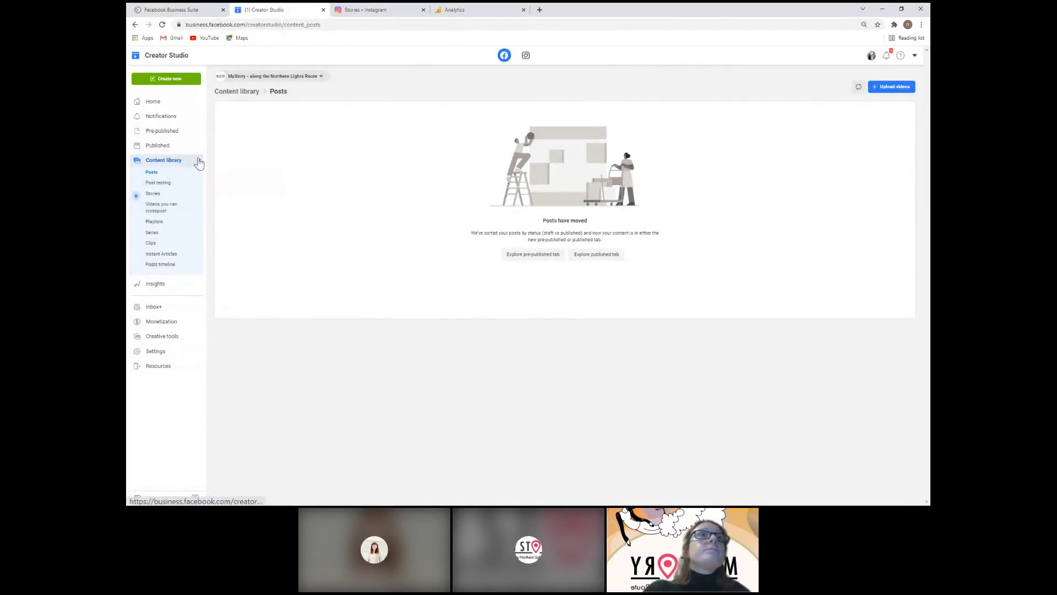
click(165, 146)
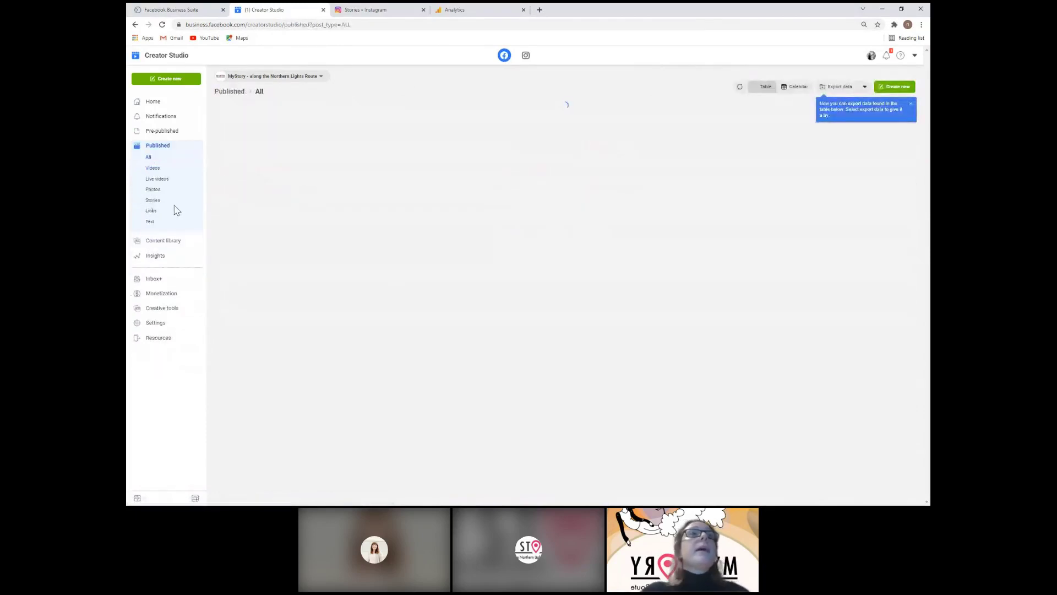
click(152, 168)
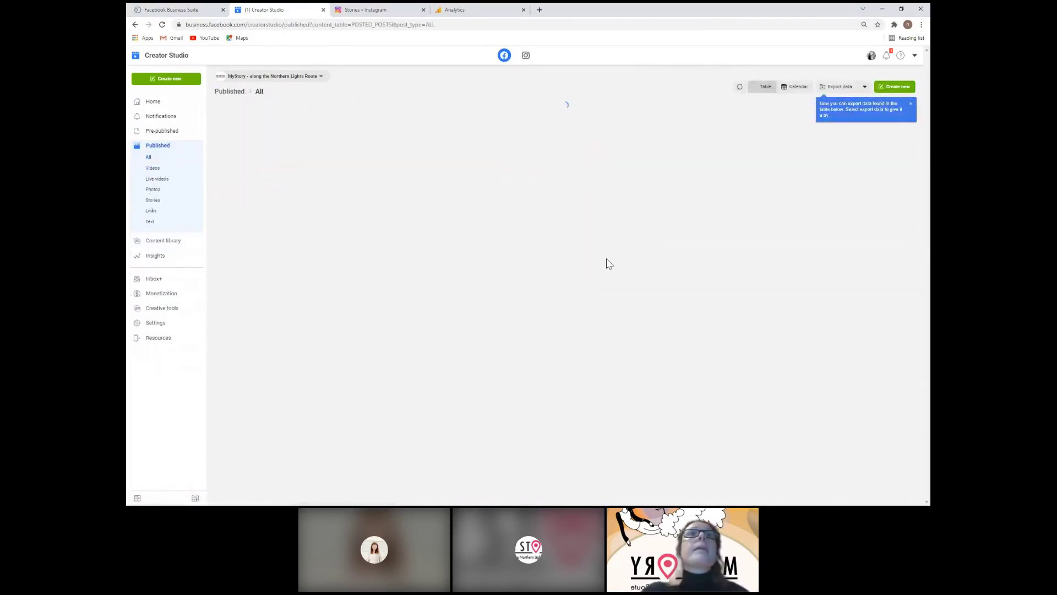
click(153, 168)
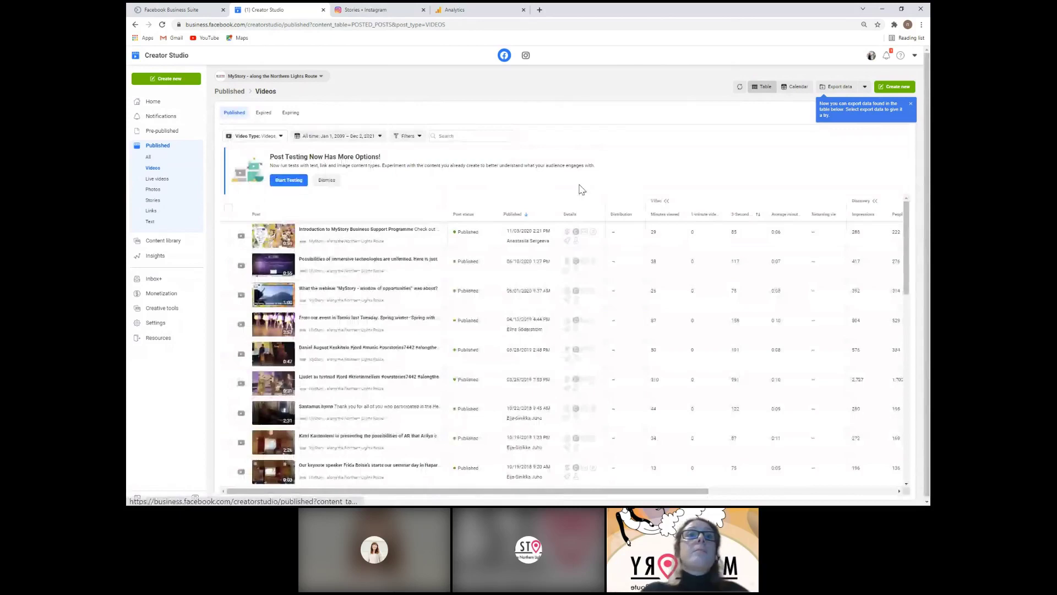
Step: Browse the published videos and their viewing figures back to the oldest ones, dismissing the Post Testing banner
scroll(574, 340, down, 10)
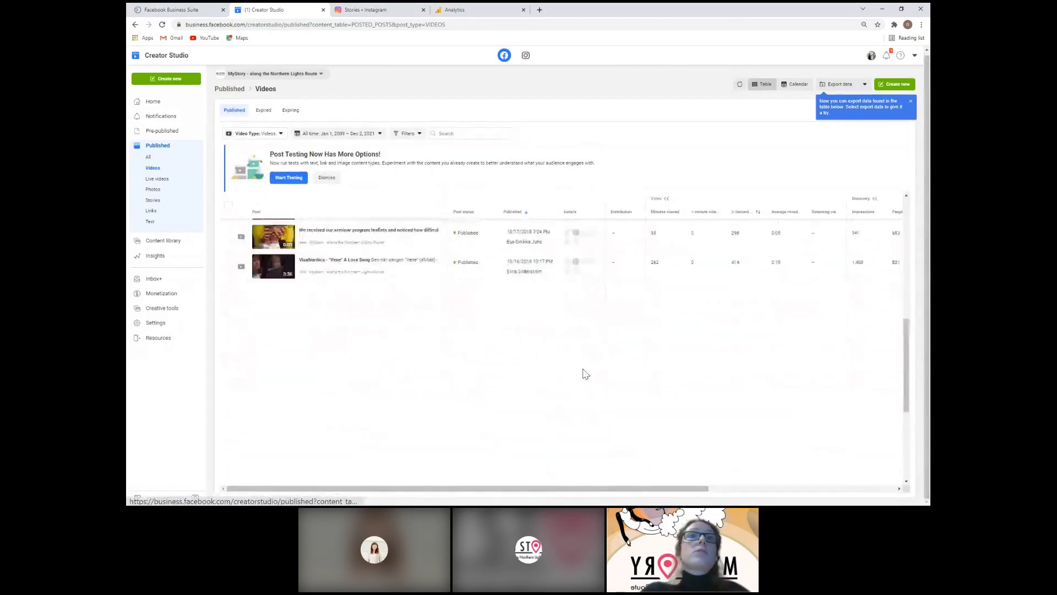
scroll(374, 336, up, 2)
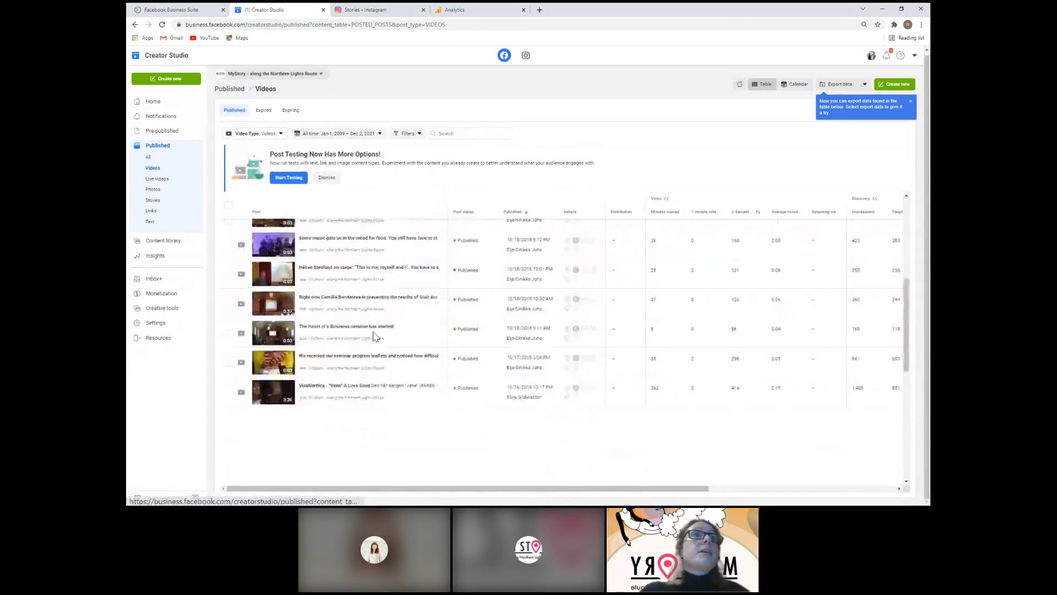
scroll(544, 214, down, 1)
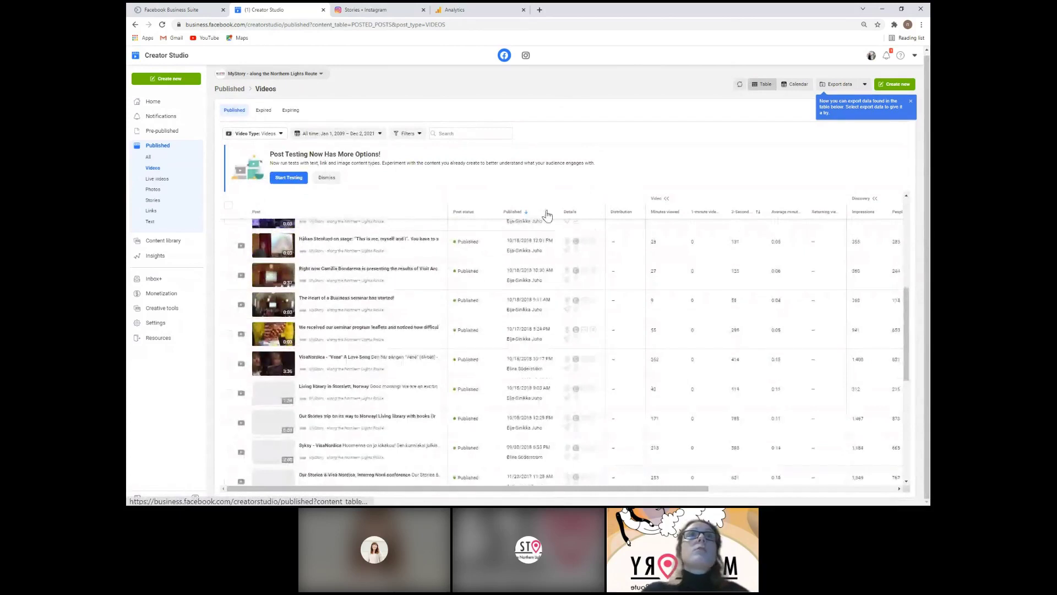
scroll(547, 215, down, 5)
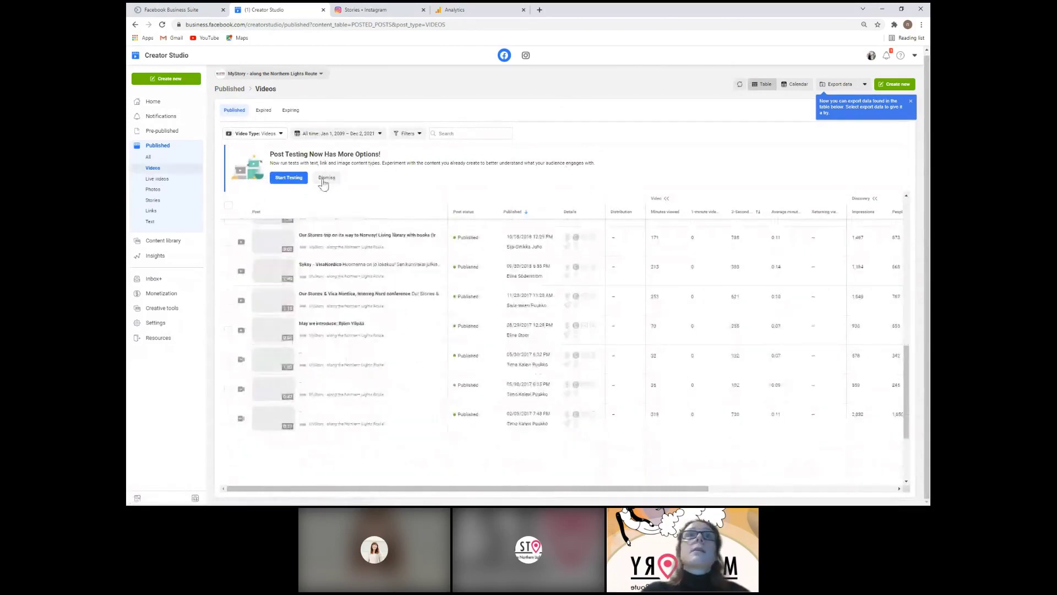
click(460, 176)
scroll(545, 323, down, 4)
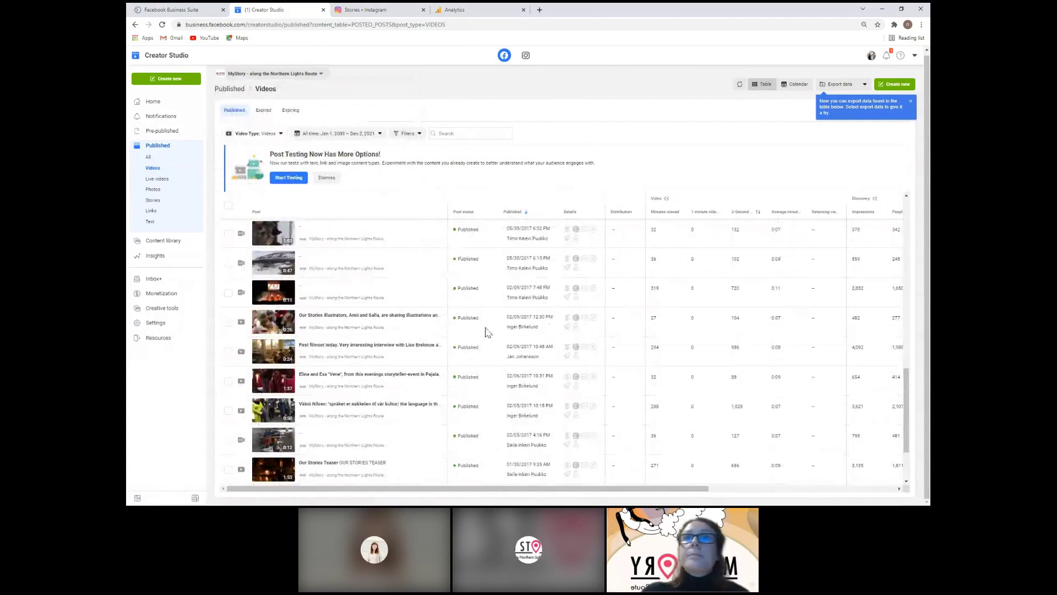
scroll(477, 309, up, 2)
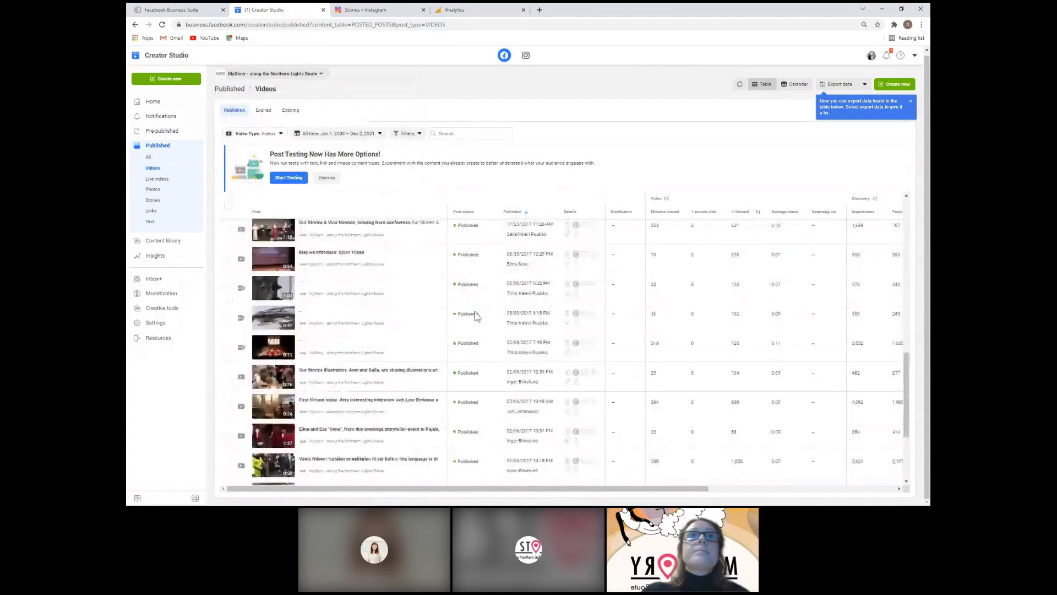
click(326, 177)
scroll(380, 346, up, 3)
scroll(378, 345, down, 3)
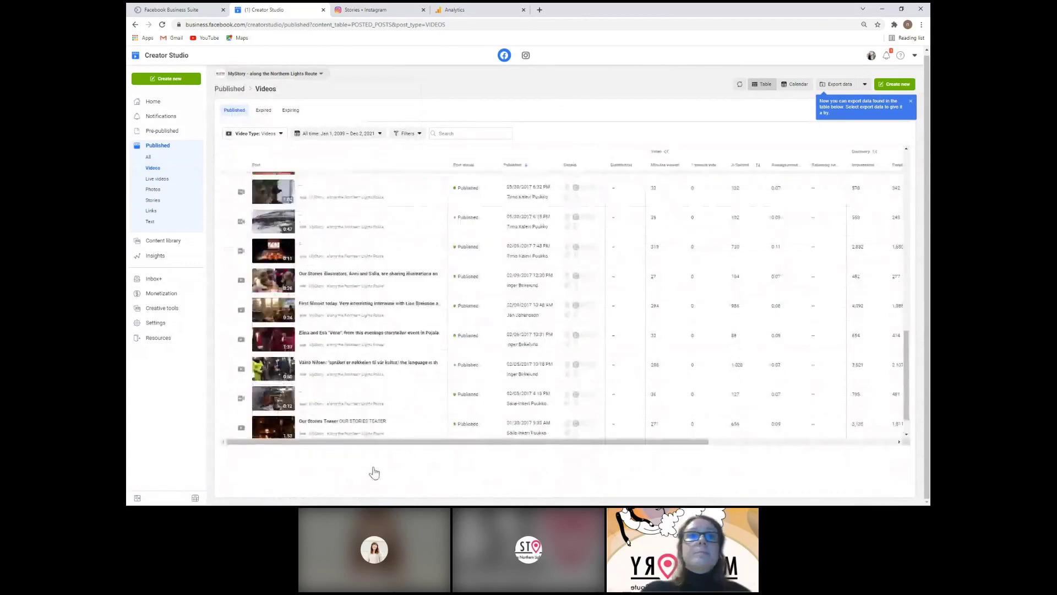
scroll(349, 265, up, 8)
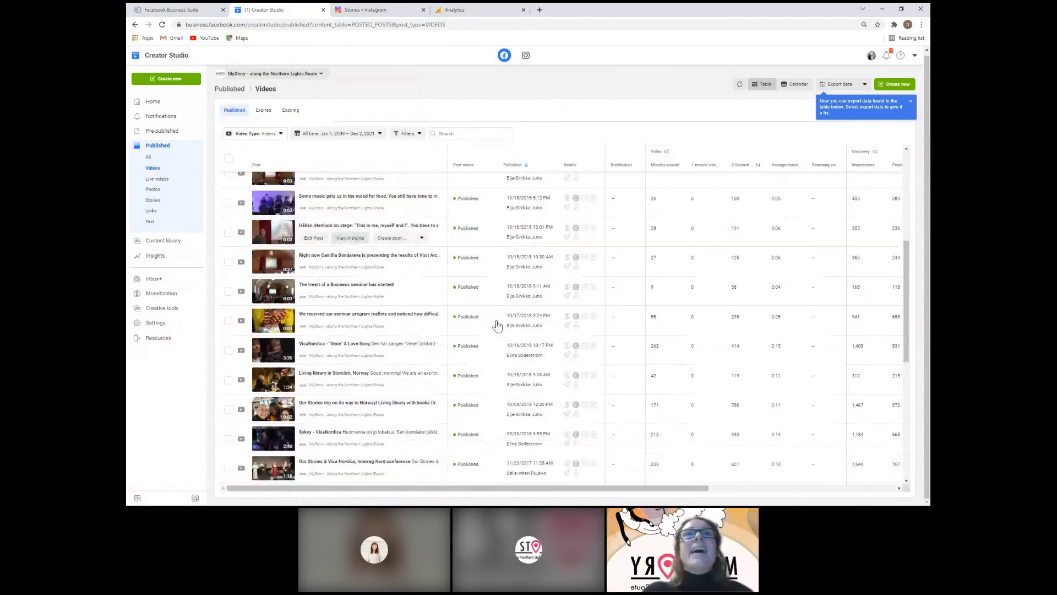
Step: Review viewer activity, retention, engagement and audience in the insights of the "This is me, myself and I" video, then return to the video list
click(363, 239)
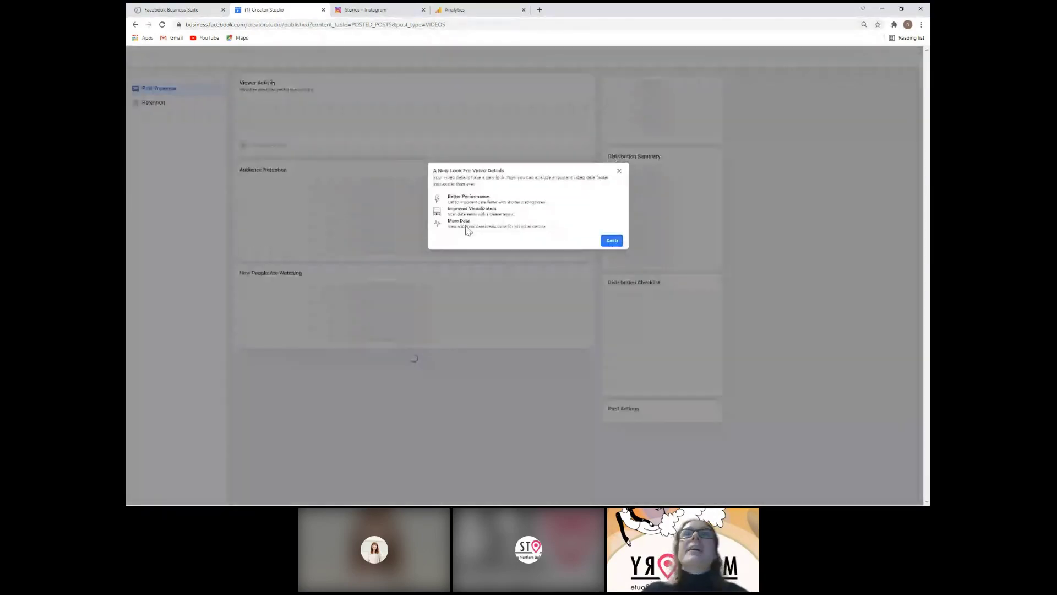
click(619, 170)
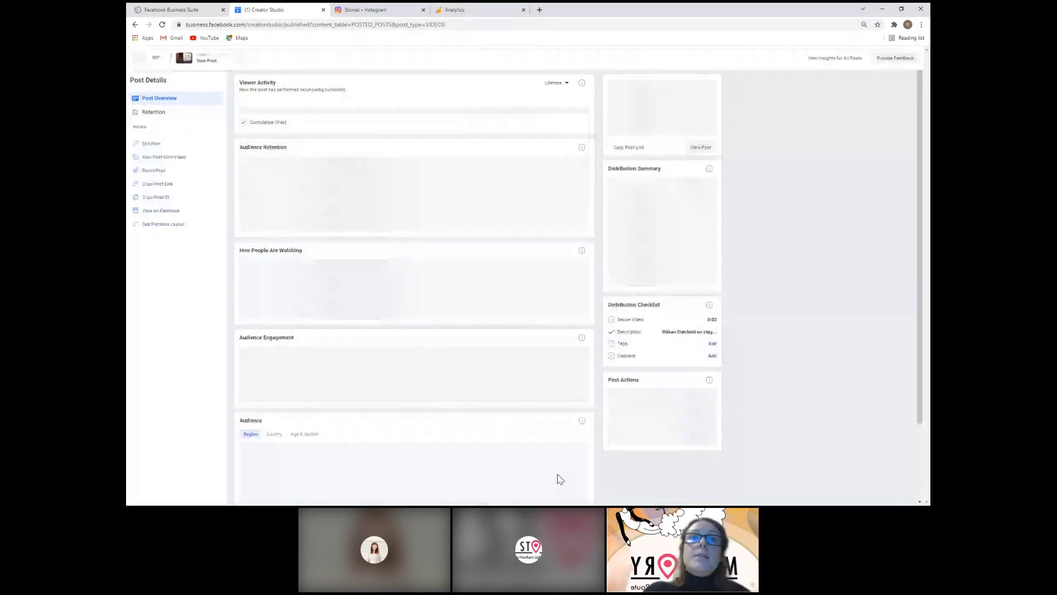
scroll(559, 479, down, 1)
scroll(760, 397, down, 2)
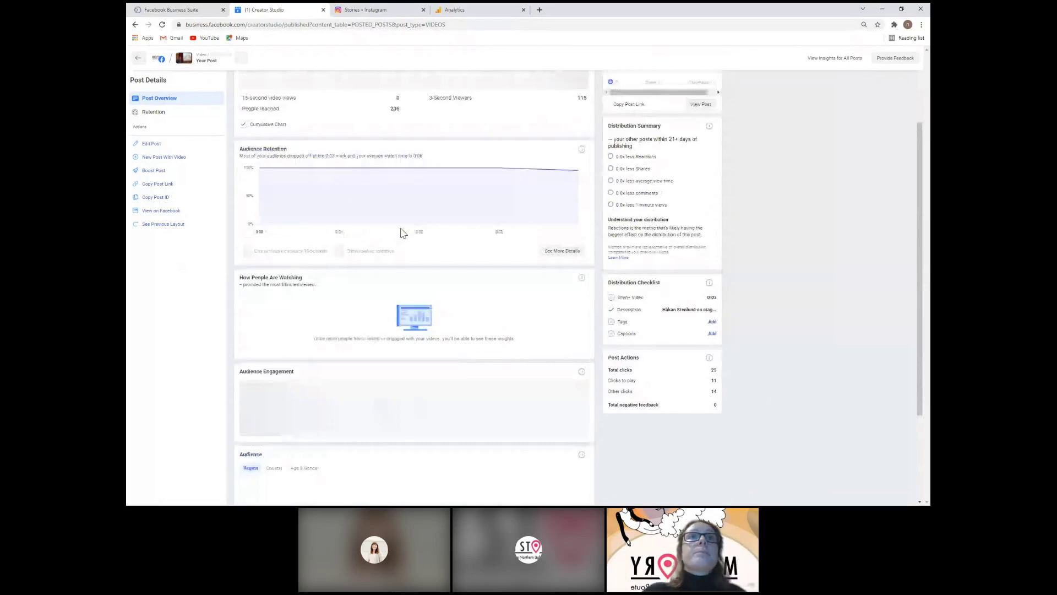
scroll(385, 247, up, 2)
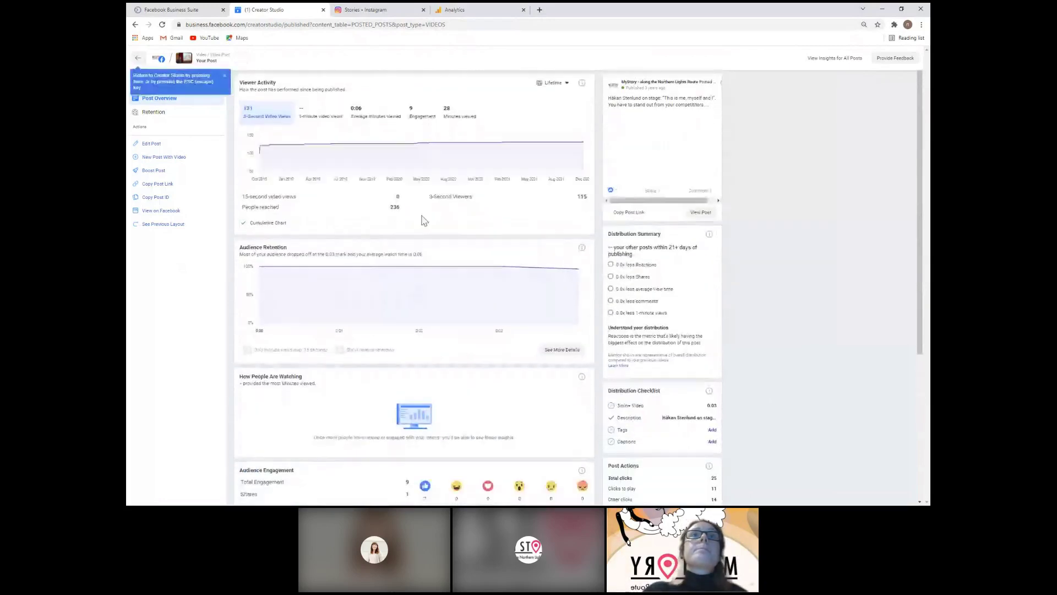
scroll(355, 379, down, 3)
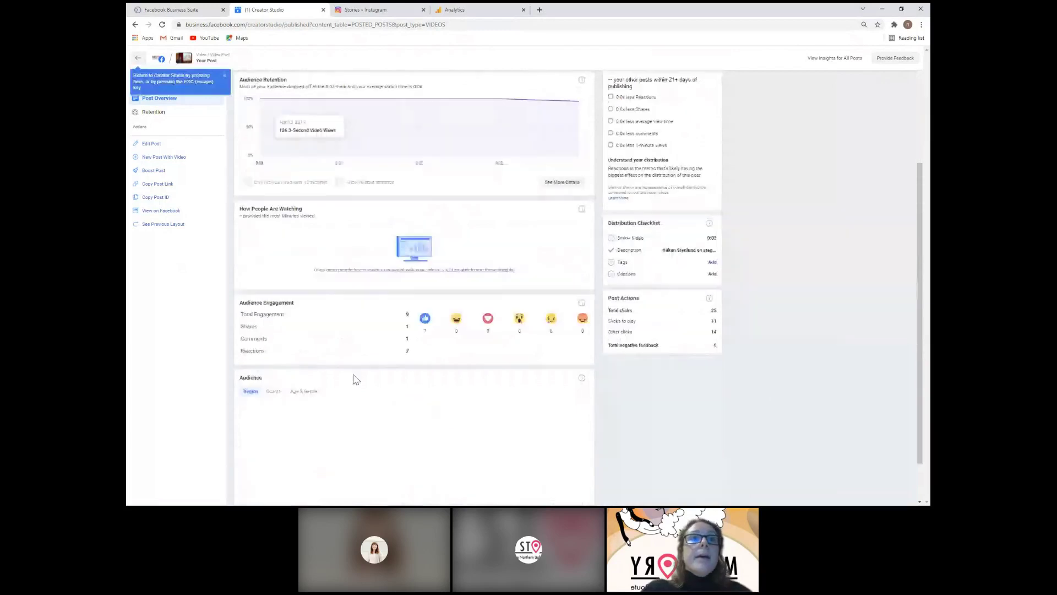
scroll(355, 380, down, 1)
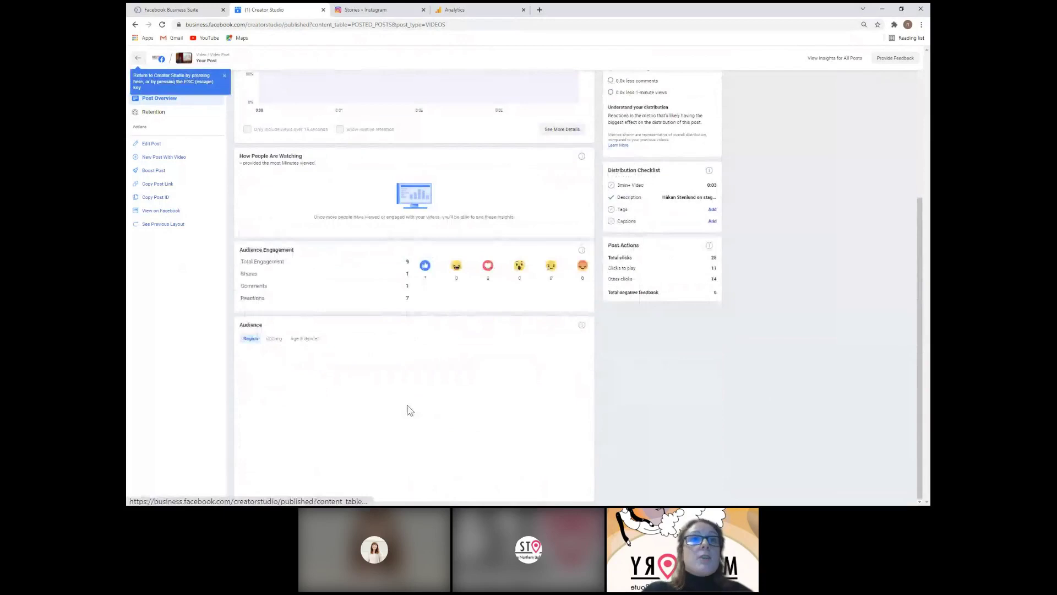
scroll(409, 410, up, 4)
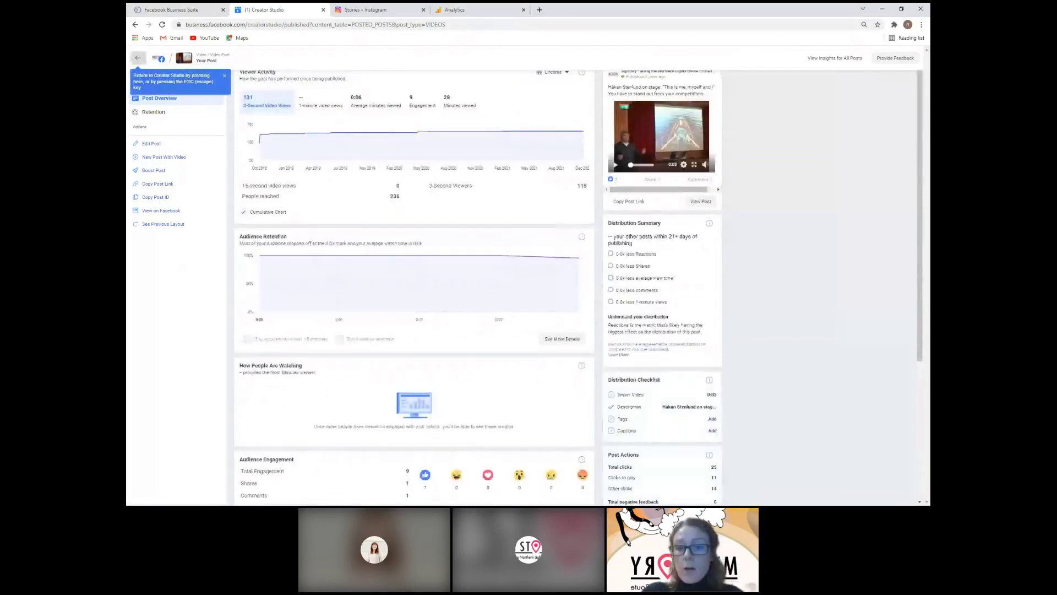
key(Escape)
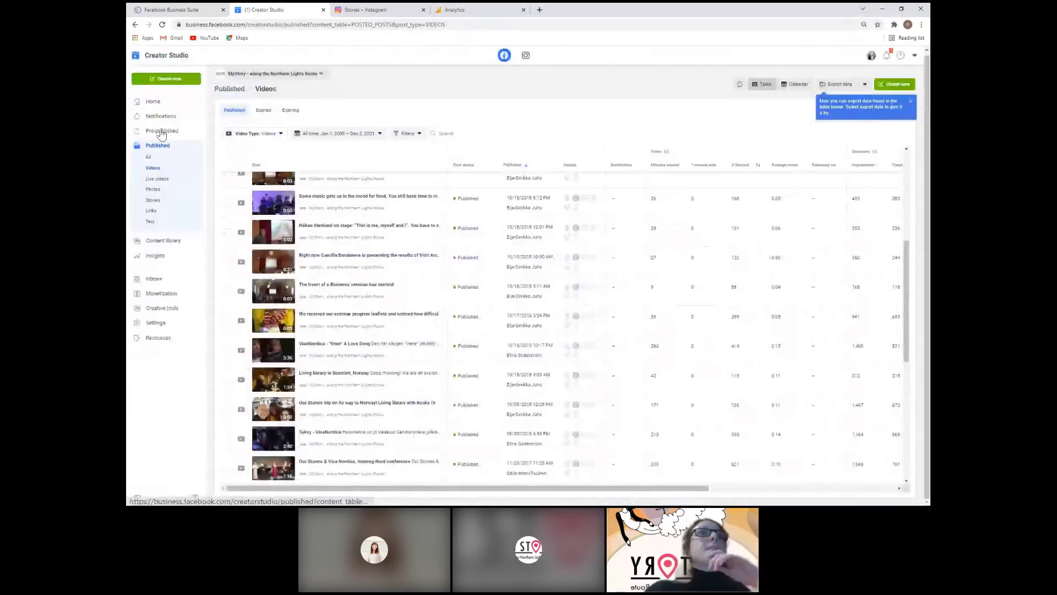
Step: Open the Post testing section of the content library
click(198, 134)
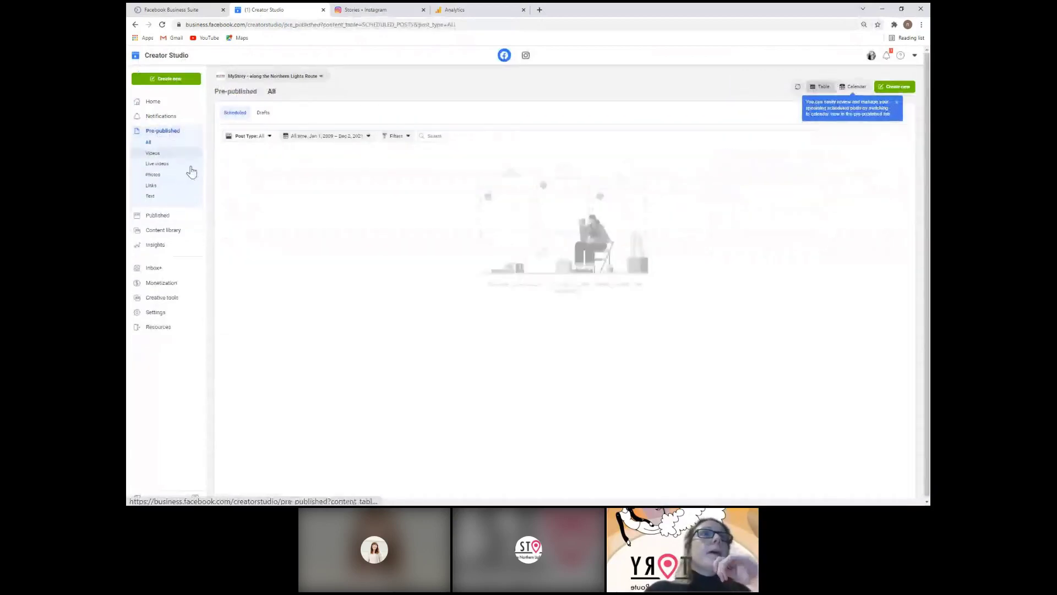
click(194, 234)
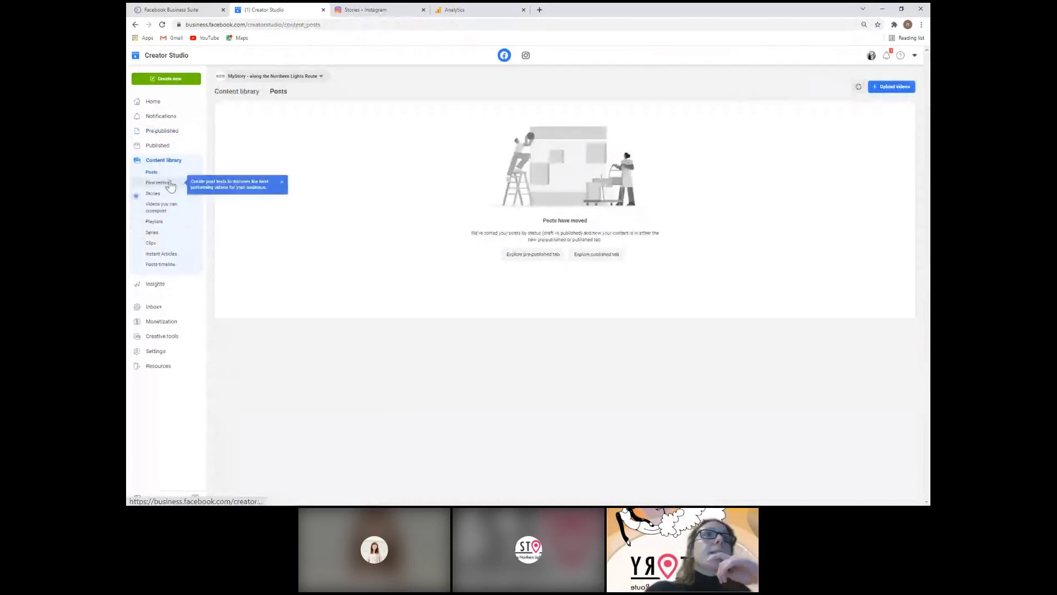
click(166, 182)
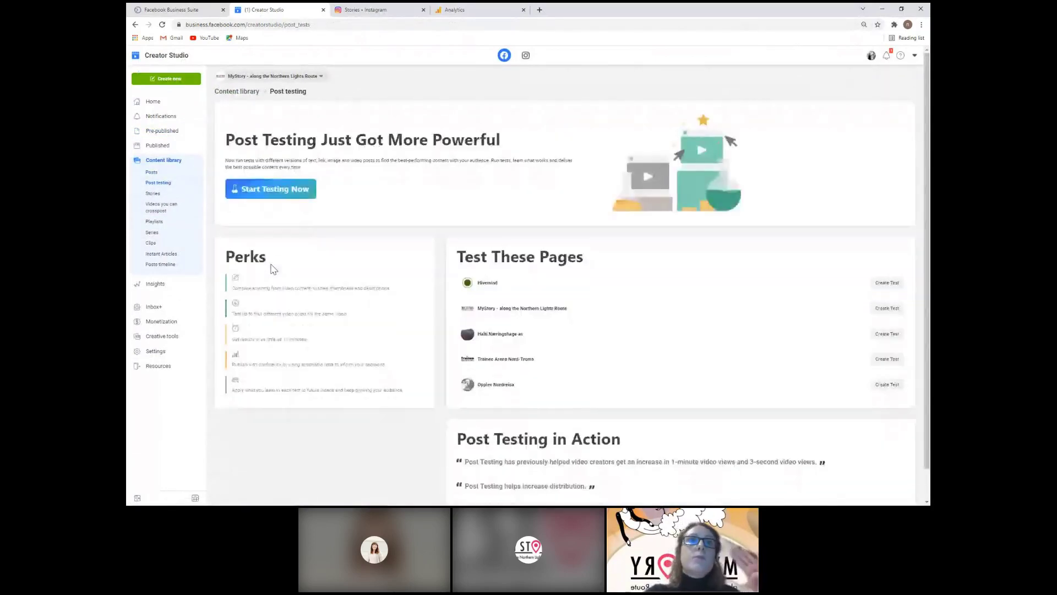
Step: Switch the viewed page to Halti Næringshage as and open the results of its completed Webinar Test
click(281, 76)
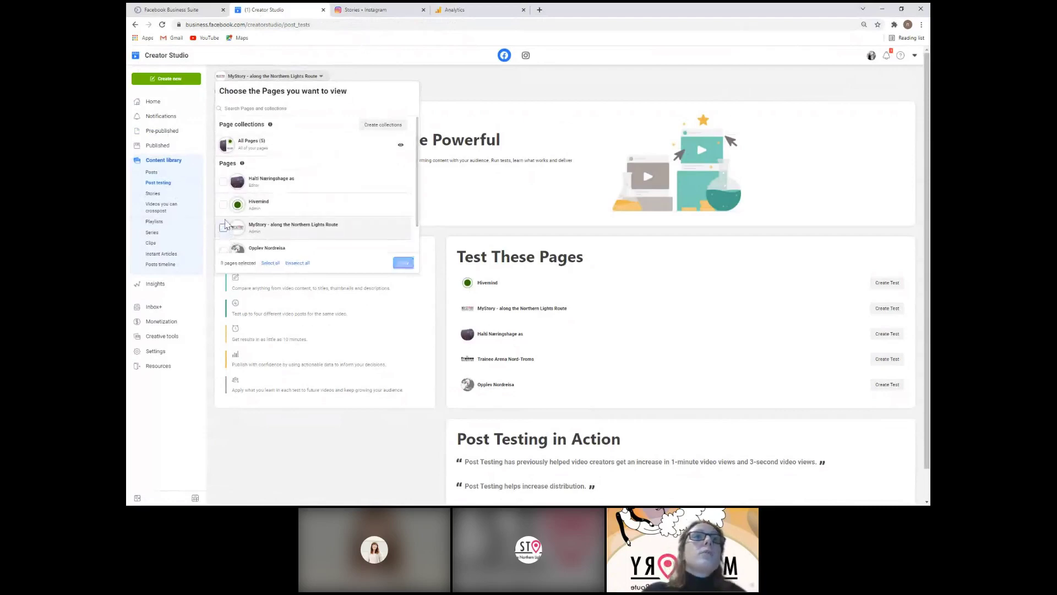
click(223, 181)
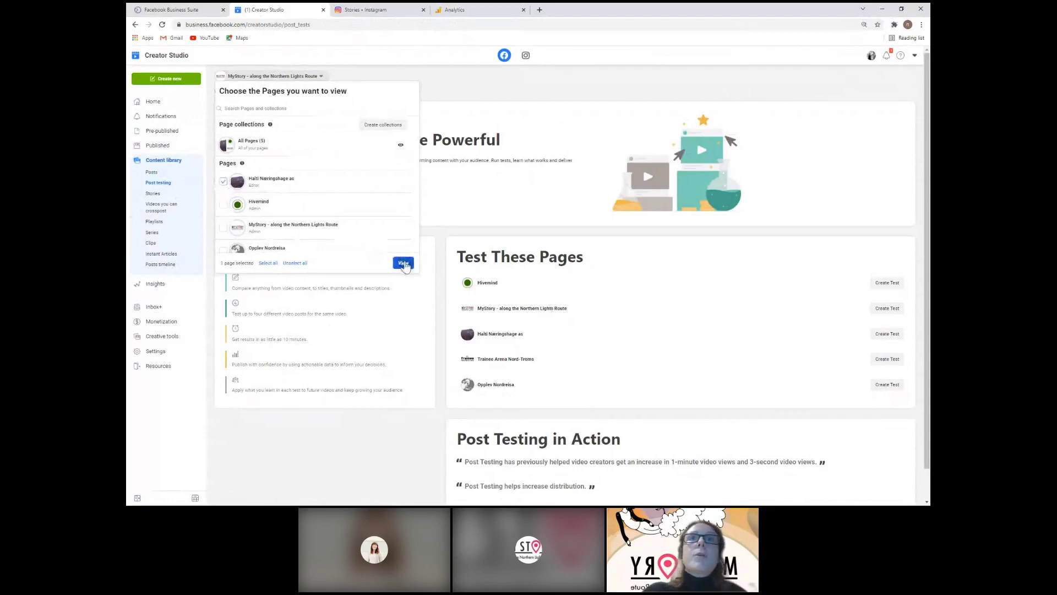
click(403, 262)
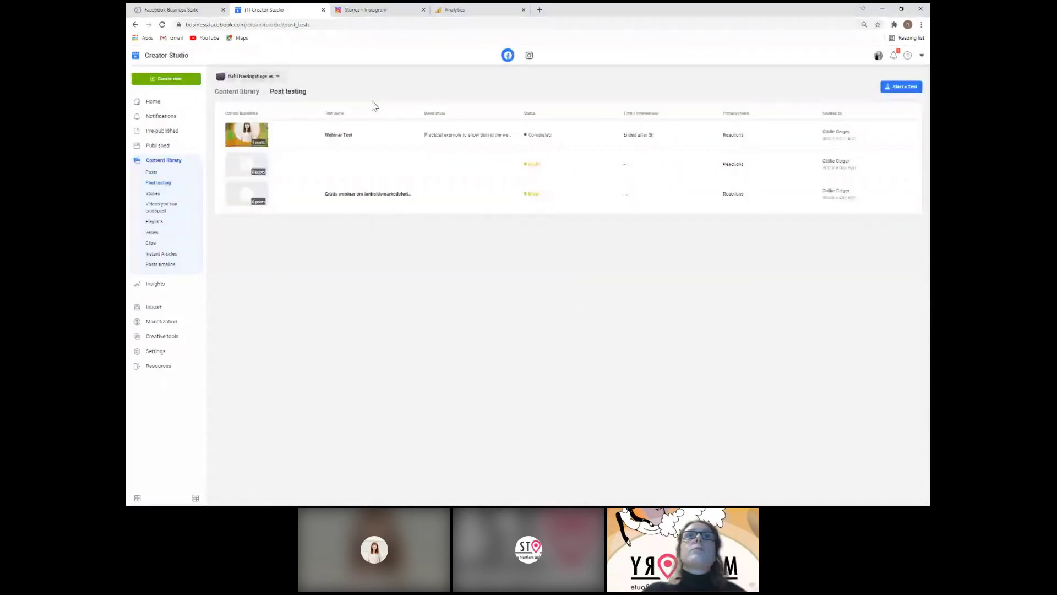
click(375, 134)
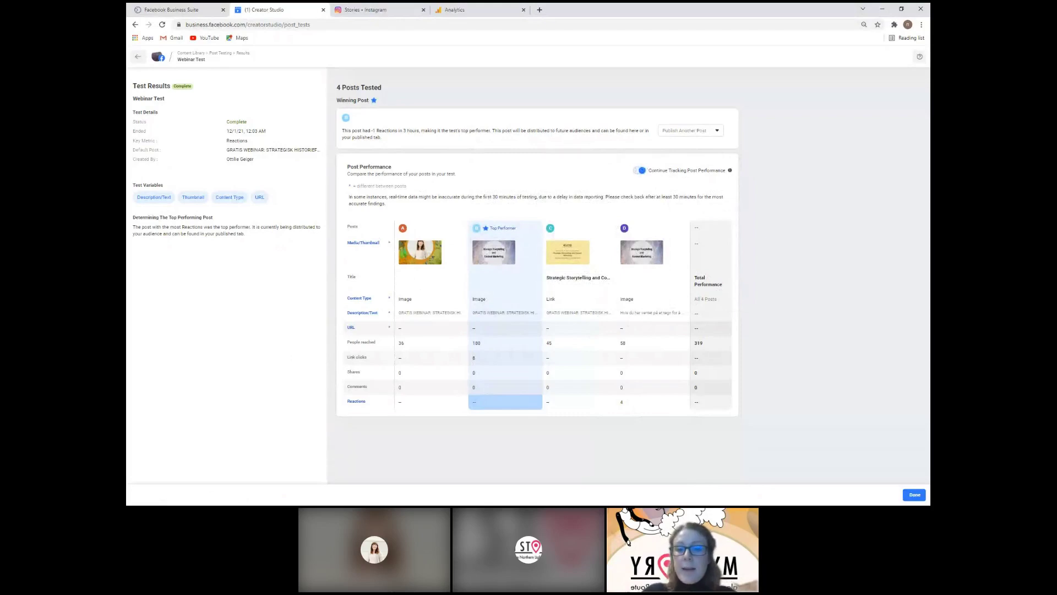
Step: Switch to Google Analytics and open the Interests overview among the Audience reports
click(467, 11)
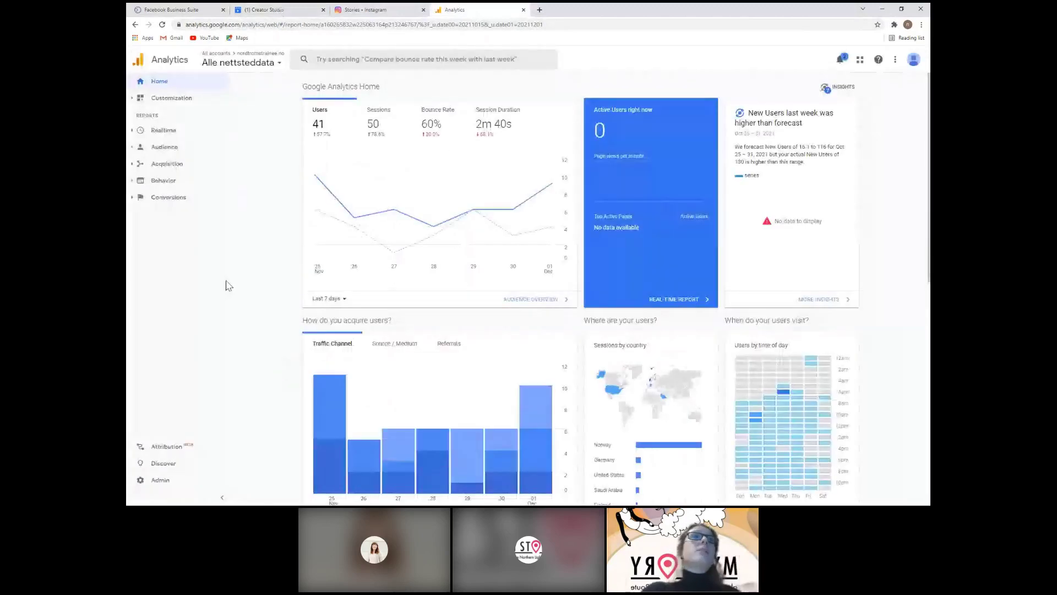
click(132, 148)
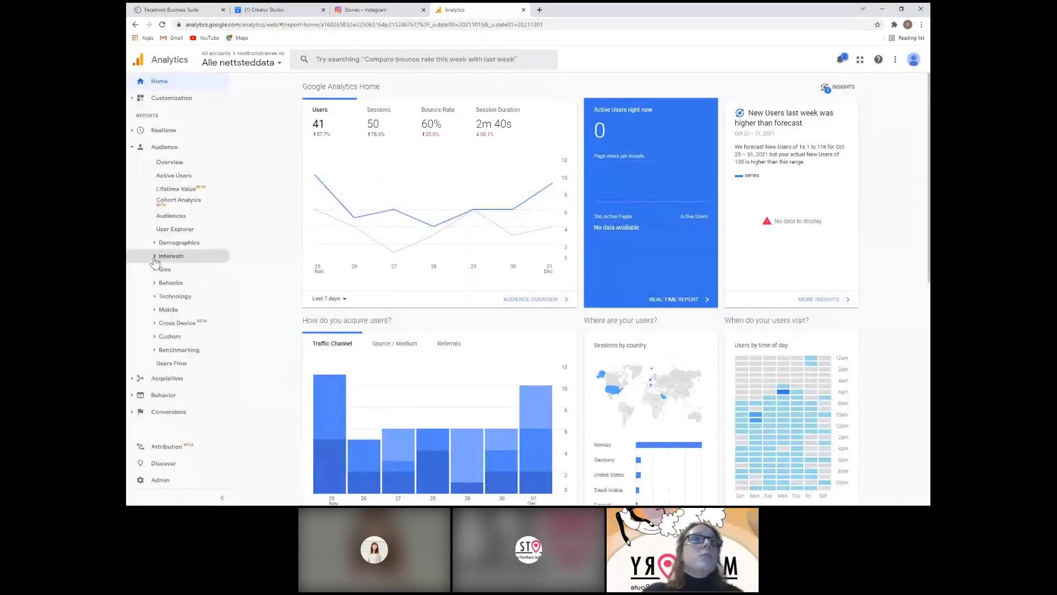
click(174, 260)
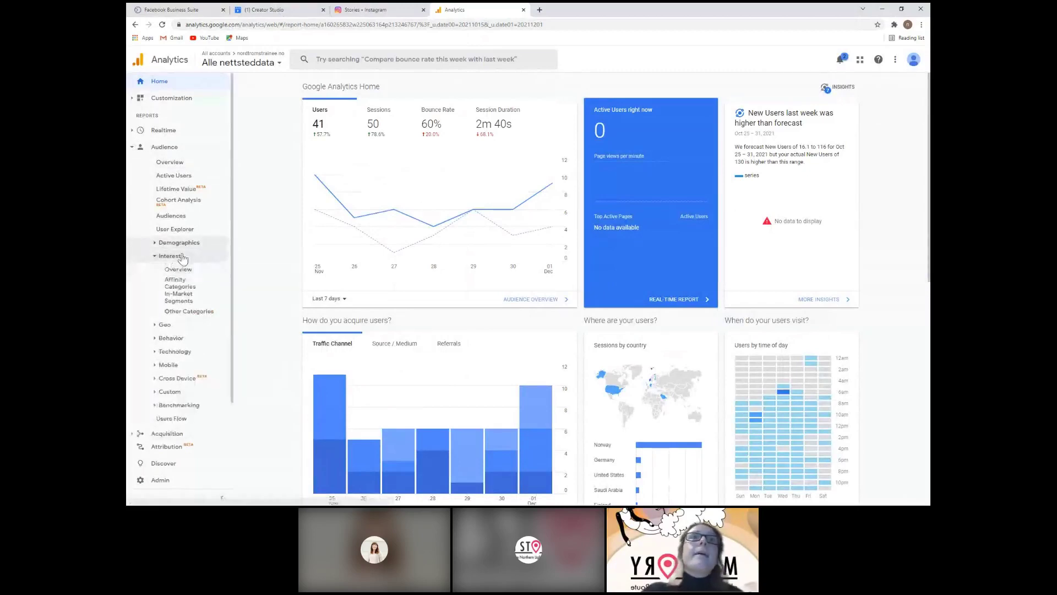
click(187, 269)
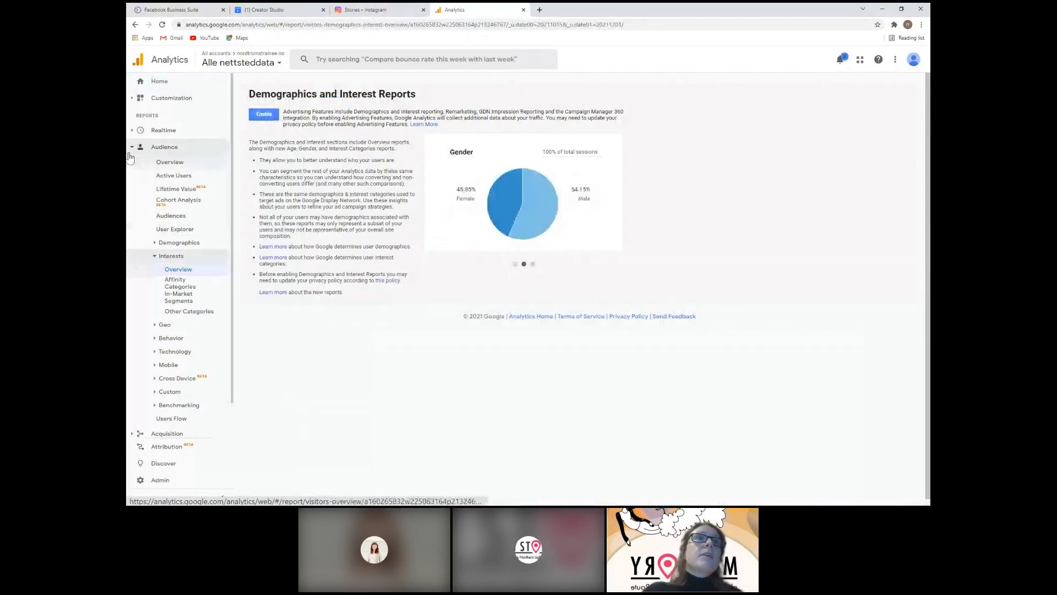
Step: Open the Acquisition overview report and inspect the Social share in the Top Channels chart
click(145, 147)
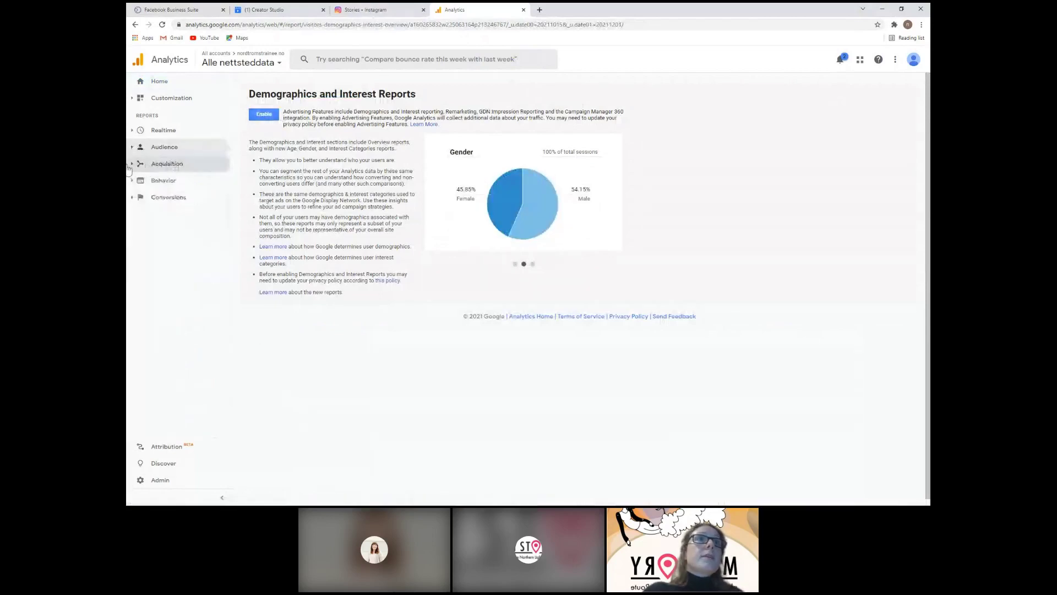
click(147, 165)
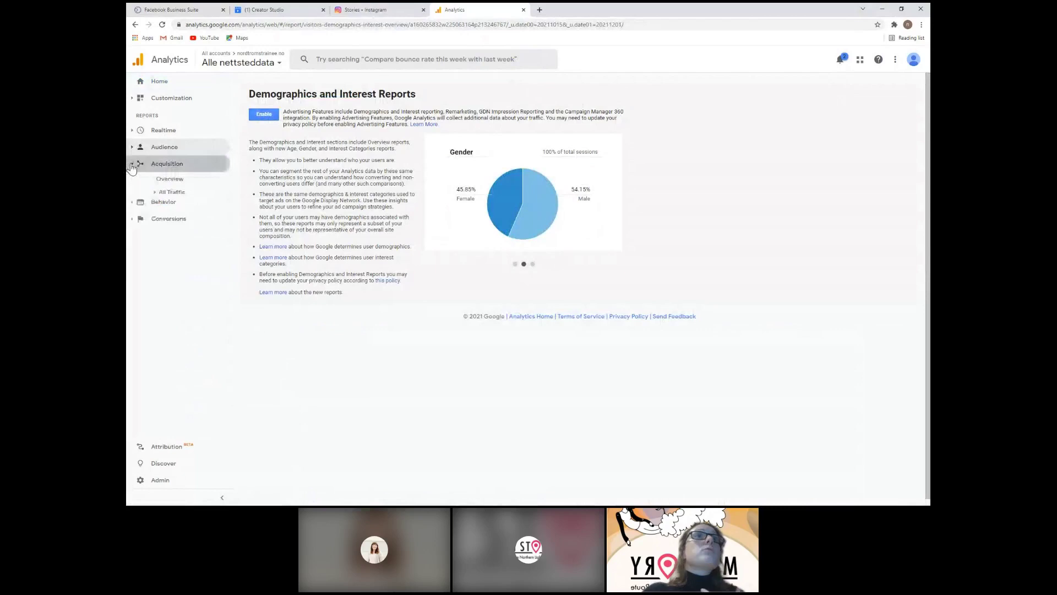
click(171, 180)
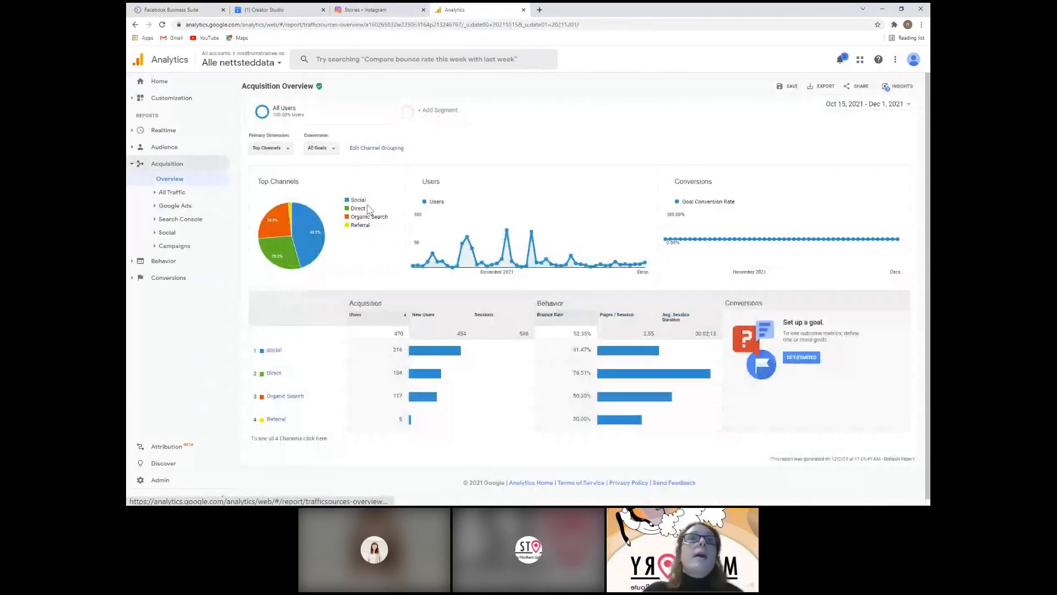
mouse_move(317, 231)
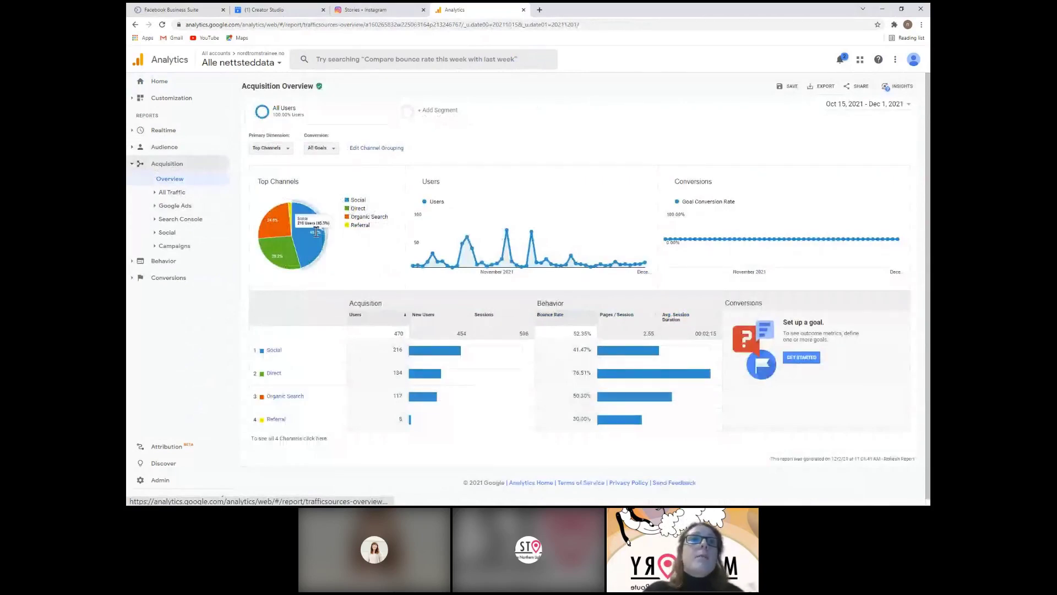
Step: Open the Social channel's breakdown by social network and inspect the user peaks in its daily Users chart
click(275, 351)
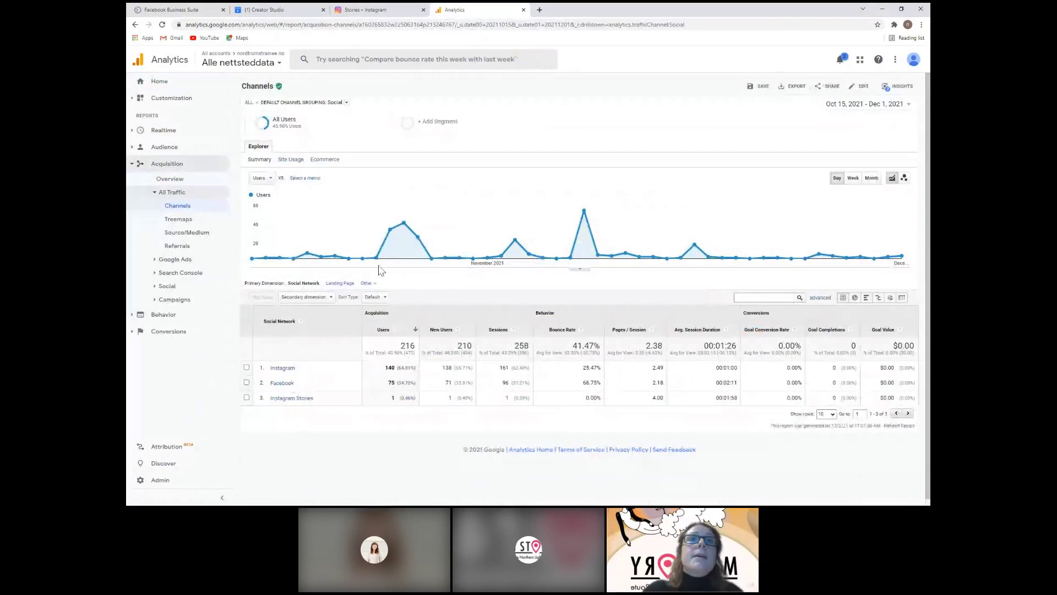
mouse_move(380, 263)
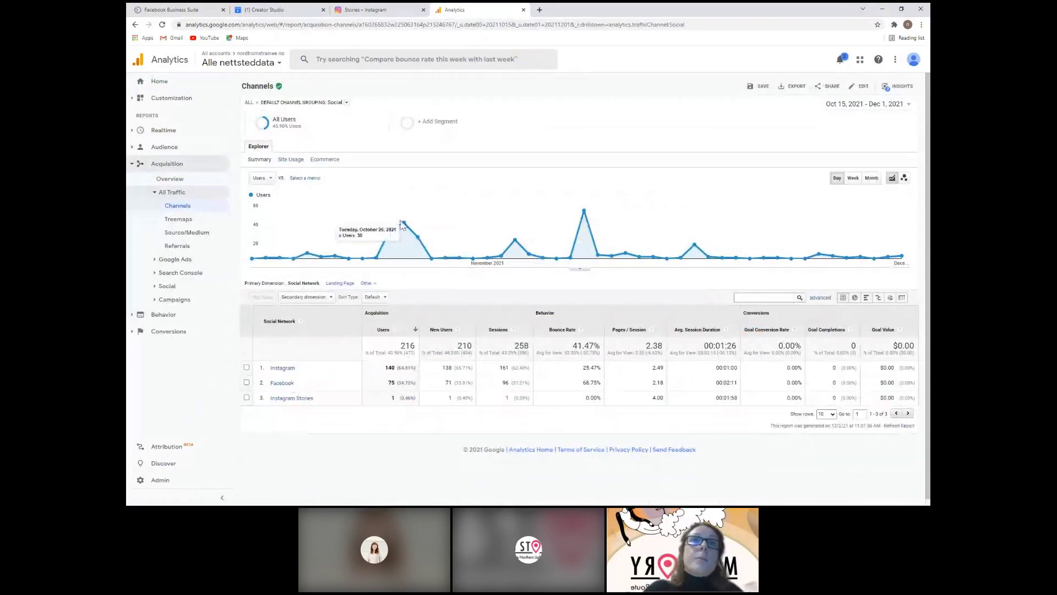
mouse_move(516, 242)
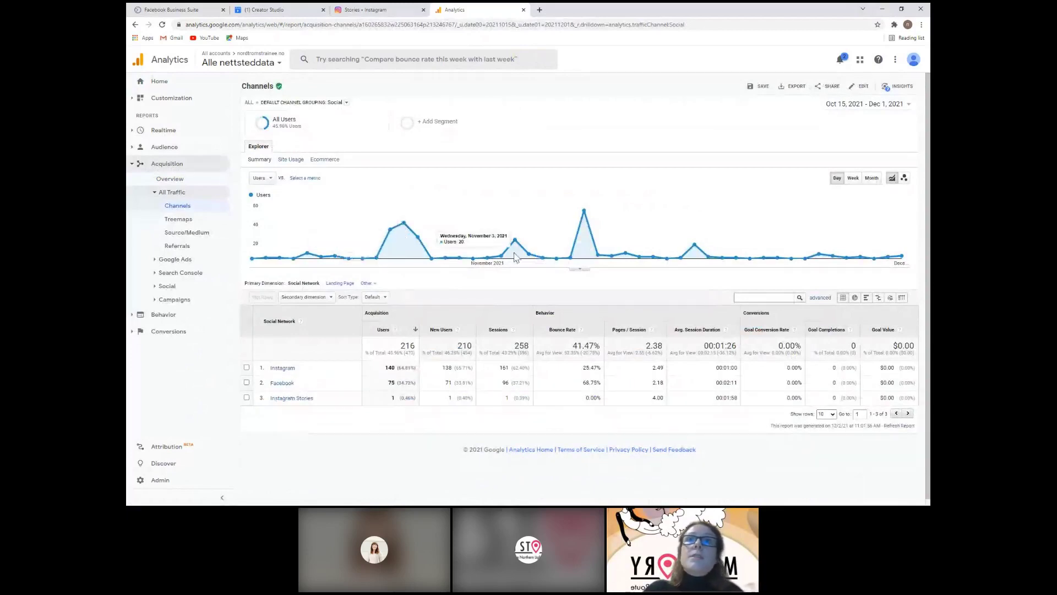
mouse_move(691, 249)
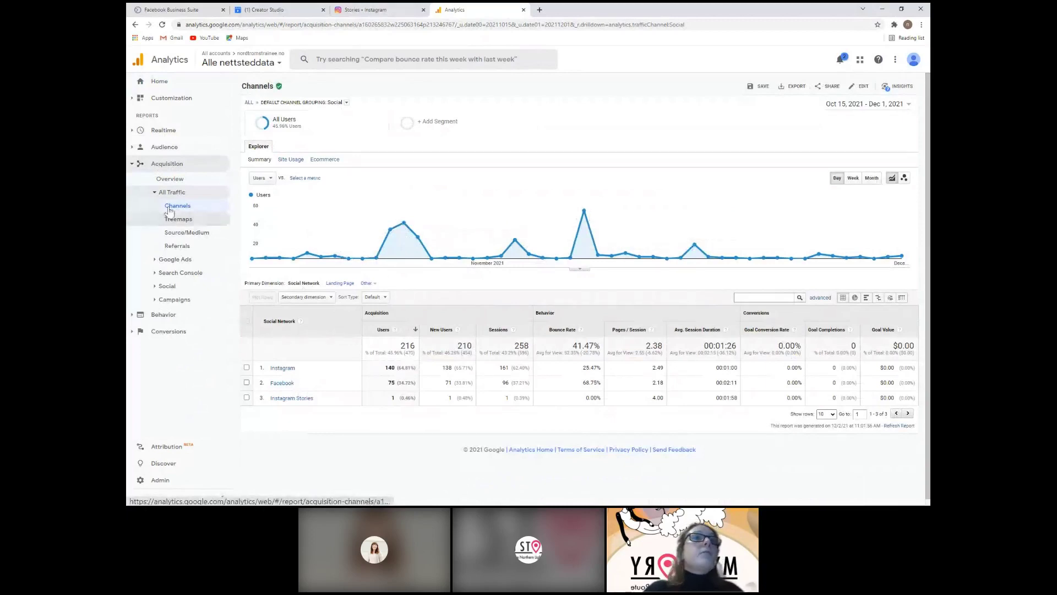
Step: Open the Behavior Flow report, set its first dimension to Source, and inspect the /kick-off-2021/ starting page
click(158, 316)
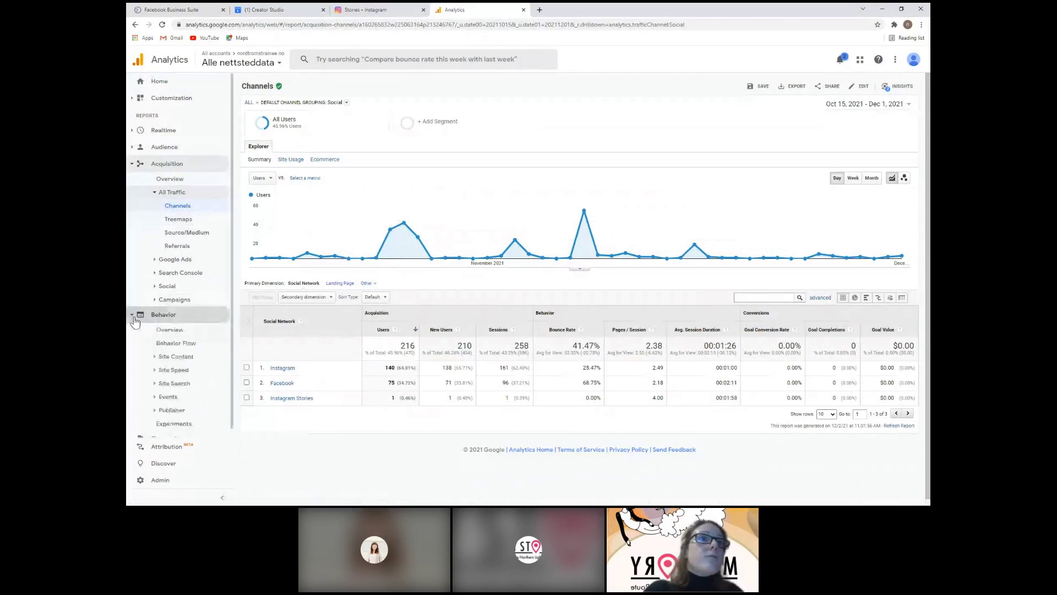
click(176, 342)
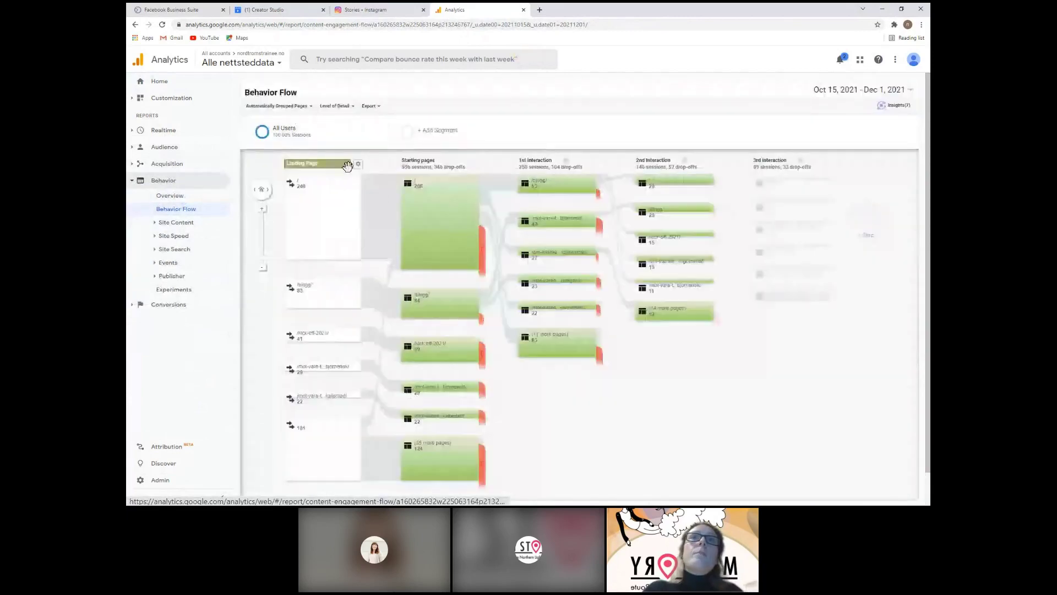
click(347, 163)
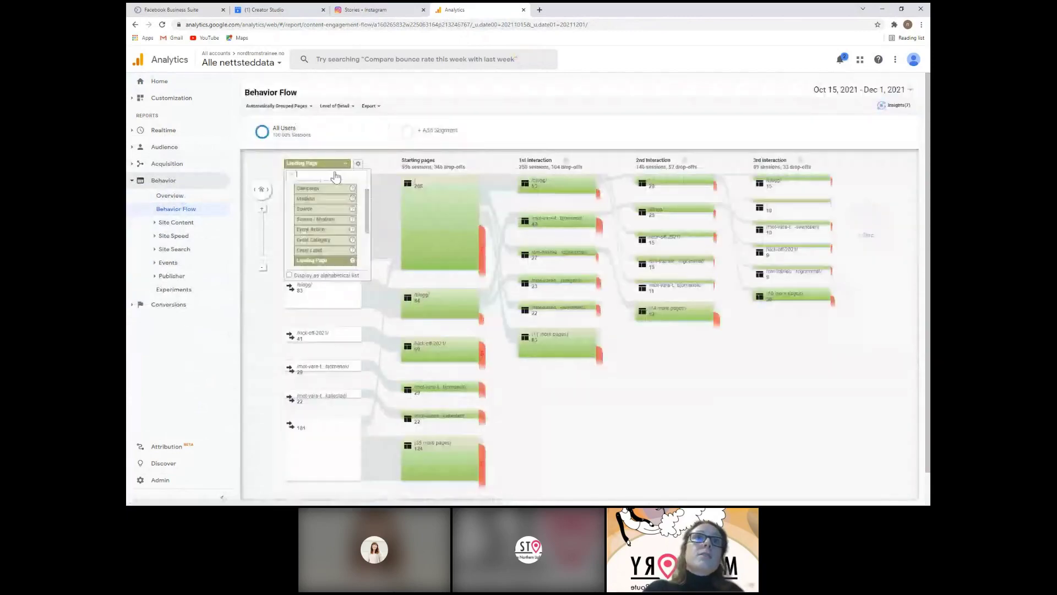
click(330, 209)
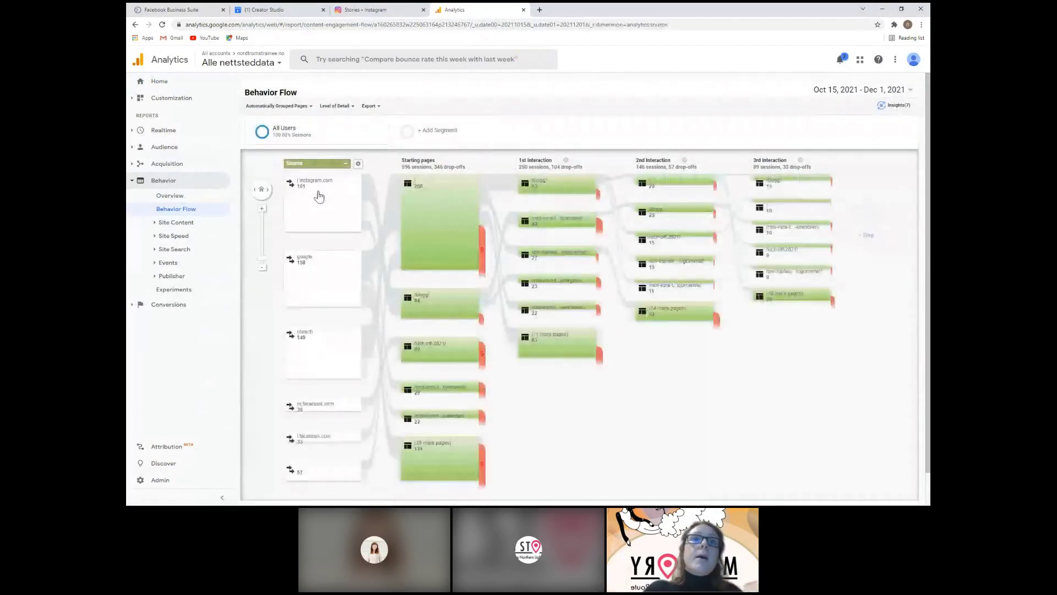
mouse_move(458, 356)
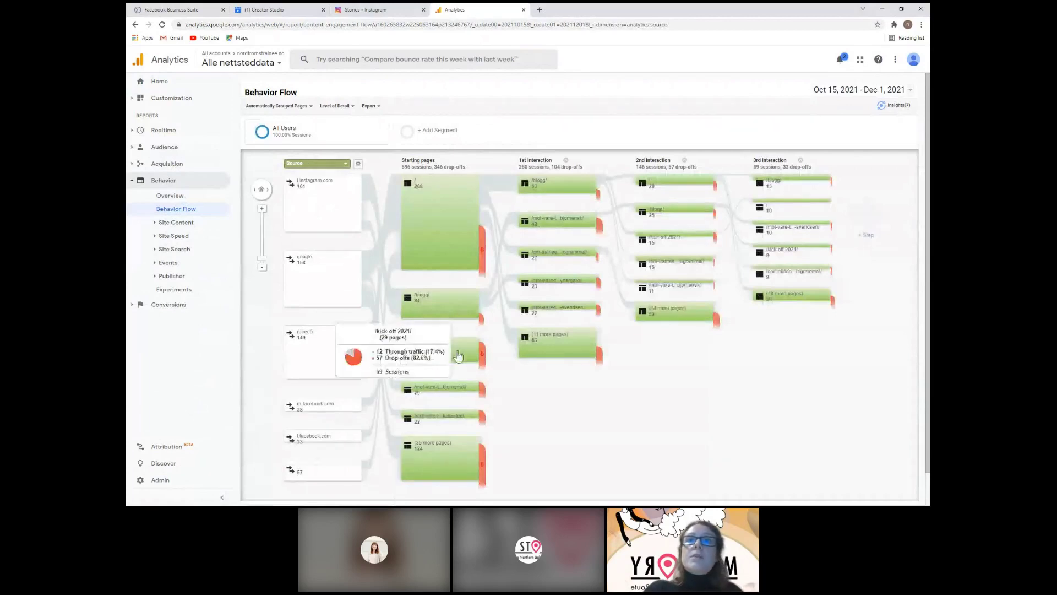